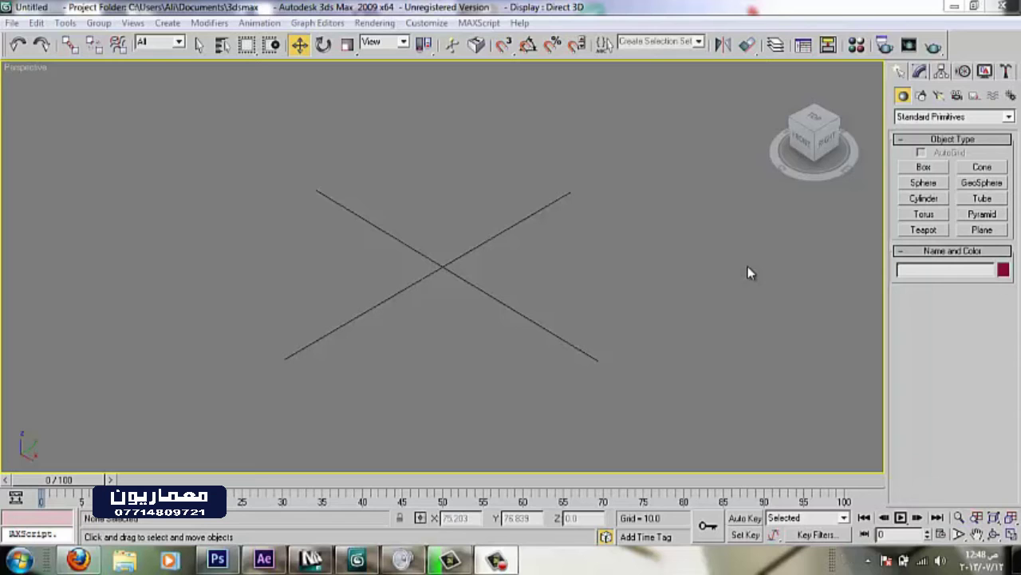
- Drag out Box01 in the Perspective viewport with 7 length, 6 width and 7 height segments
{"action": "left_click", "coordinate": [922, 167]}
{"action": "left_click_drag", "start_coordinate": [463, 215], "coordinate": [439, 383]}
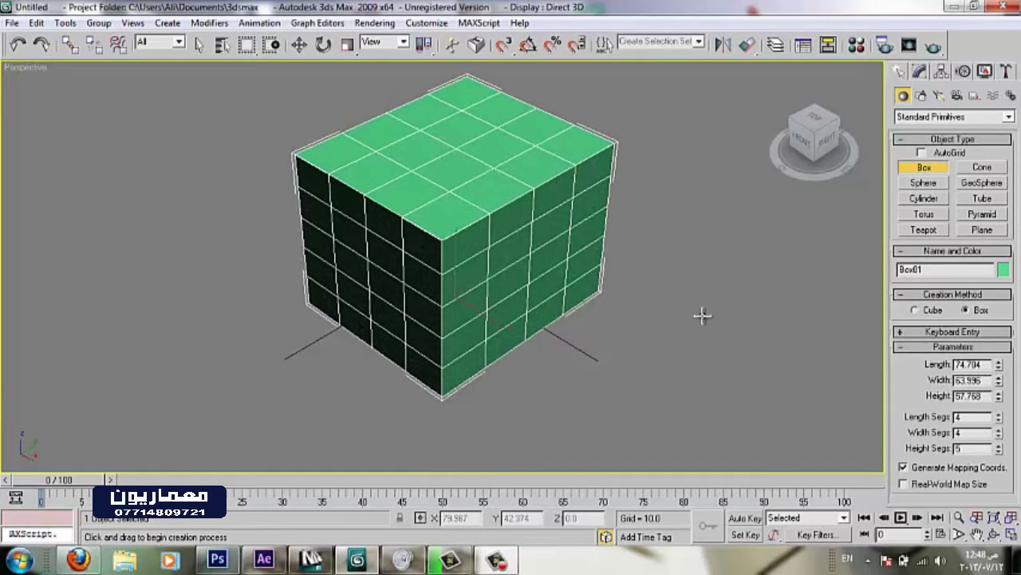
{"action": "left_click", "coordinate": [998, 413]}
{"action": "left_click", "coordinate": [999, 413]}
{"action": "left_click", "coordinate": [998, 414]}
{"action": "left_click", "coordinate": [998, 428]}
{"action": "left_click", "coordinate": [998, 429]}
{"action": "left_click", "coordinate": [998, 445]}
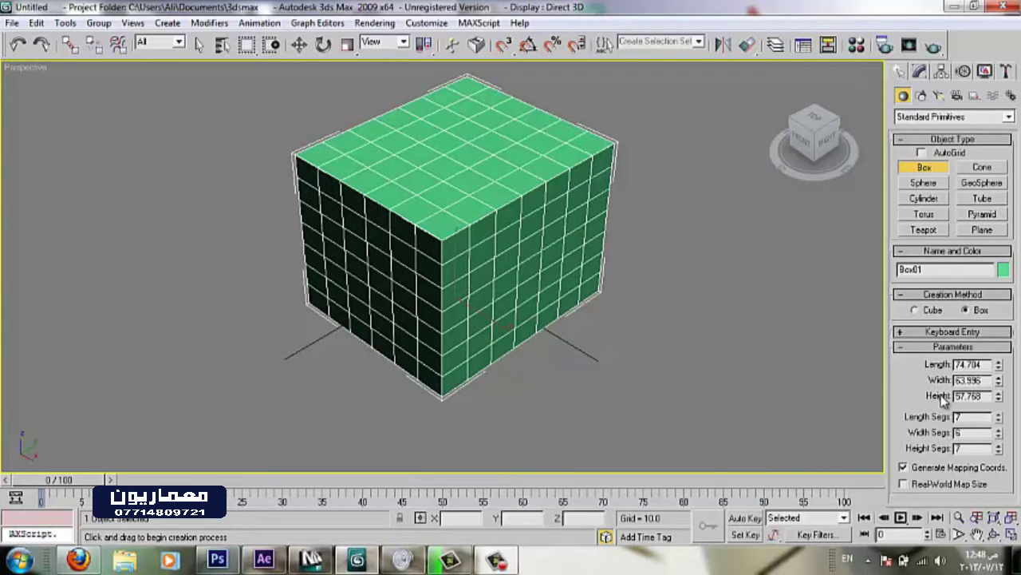
{"action": "left_click", "coordinate": [919, 72]}
{"action": "left_click", "coordinate": [925, 114]}
- Add an Edit Poly modifier to the box and enter Vertex level
{"action": "type", "text": "e"}
{"action": "left_click", "coordinate": [930, 158]}
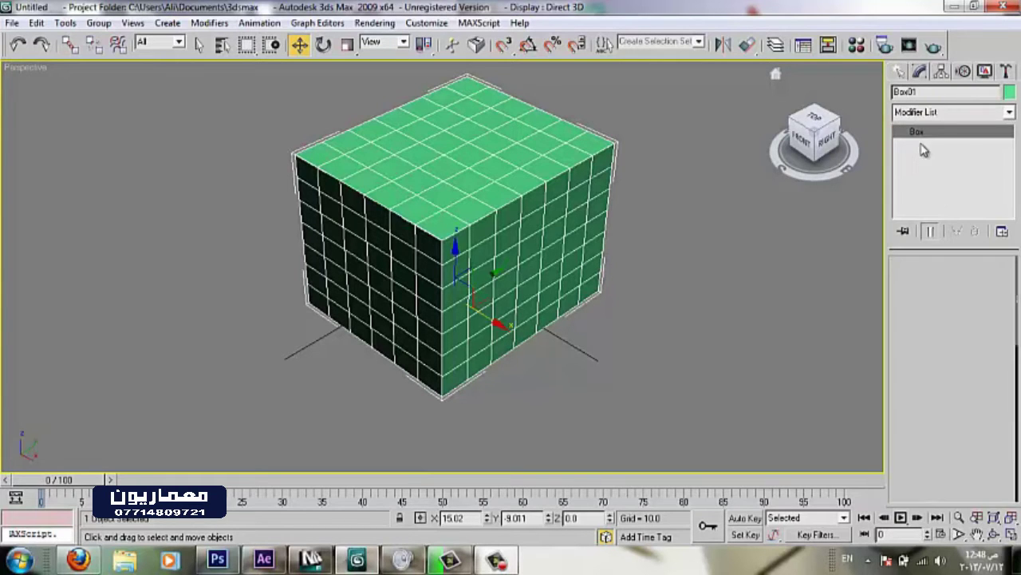
{"action": "left_click", "coordinate": [916, 131]}
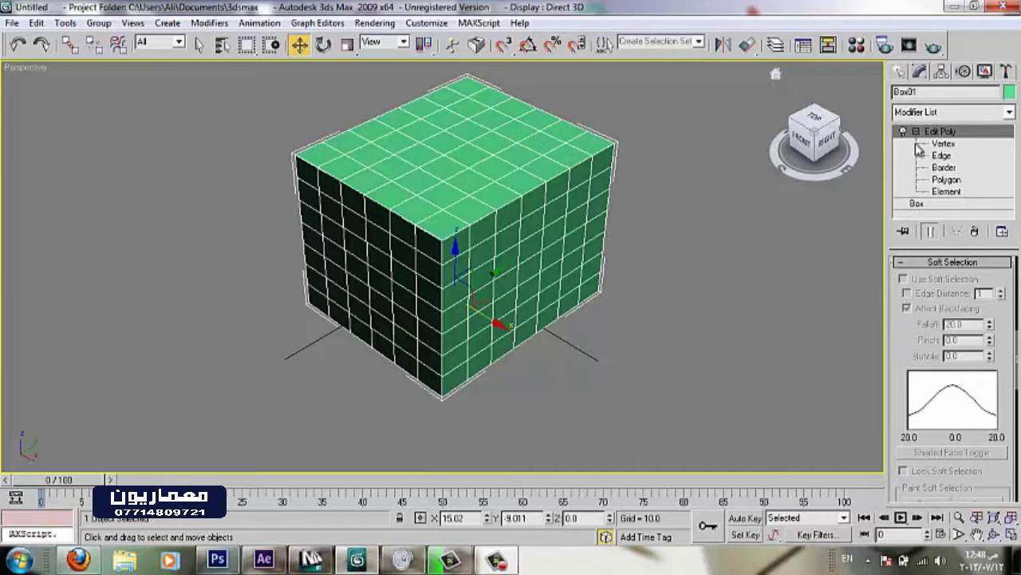
{"action": "key", "text": "1"}
- Drag the top corner vertex inward and pull a top-edge vertex down to Z 55.728
{"action": "left_click", "coordinate": [616, 144]}
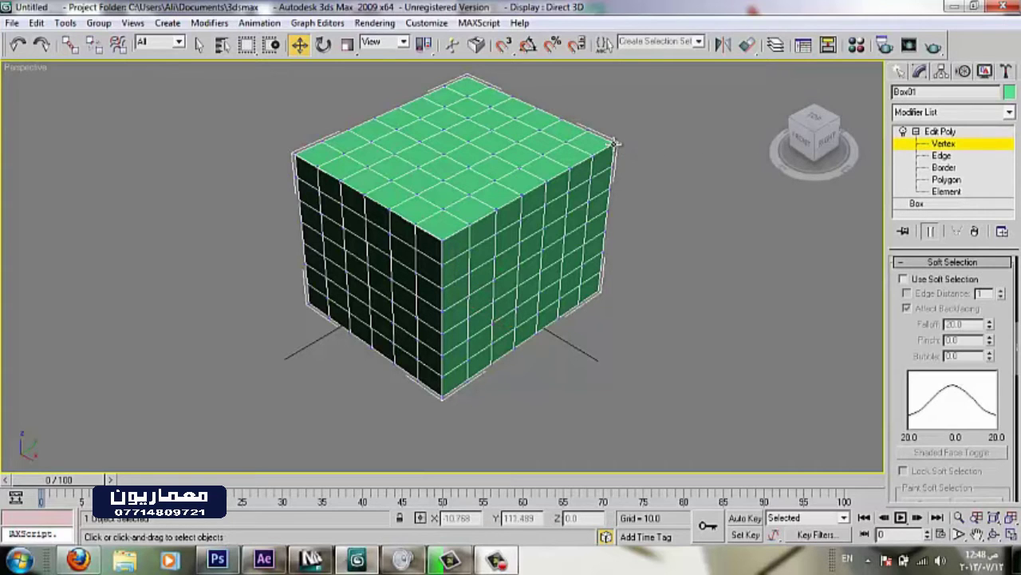
{"action": "left_click_drag", "start_coordinate": [660, 160], "coordinate": [635, 137]}
{"action": "left_click", "coordinate": [544, 185]}
{"action": "left_click_drag", "start_coordinate": [546, 142], "coordinate": [556, 162]}
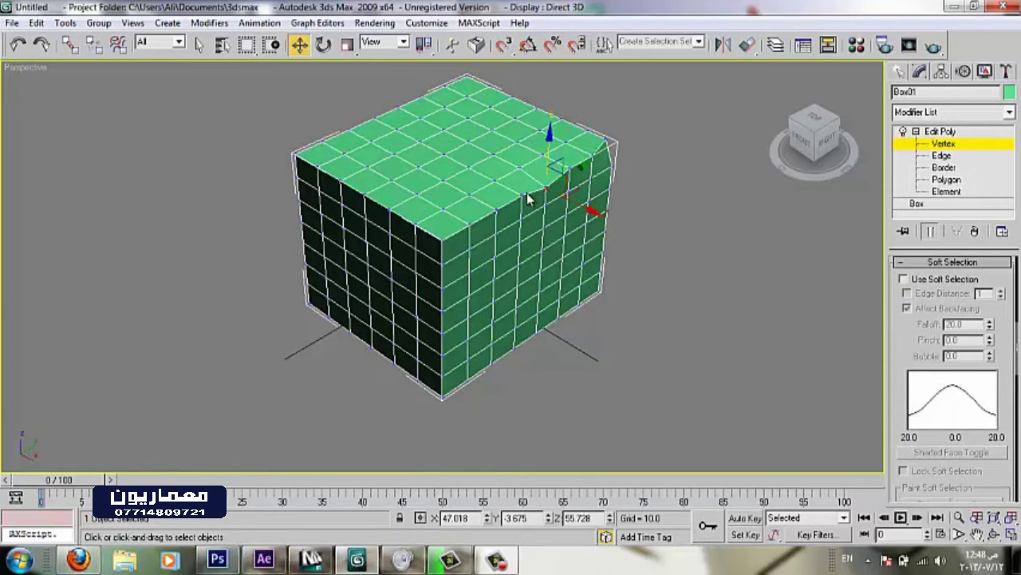
{"action": "left_click", "coordinate": [944, 180]}
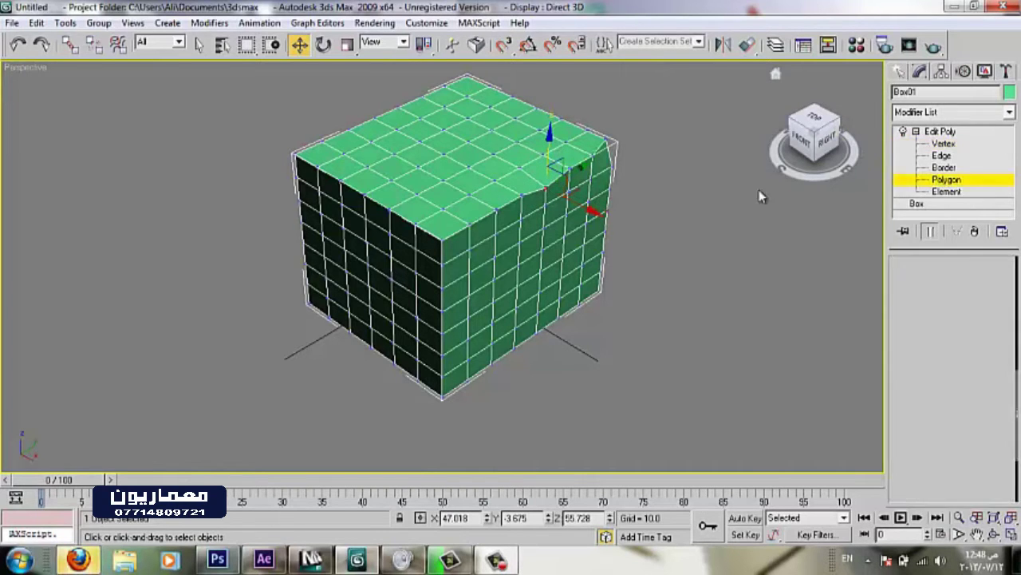
{"action": "left_click", "coordinate": [415, 184]}
{"action": "left_click", "coordinate": [461, 158]}
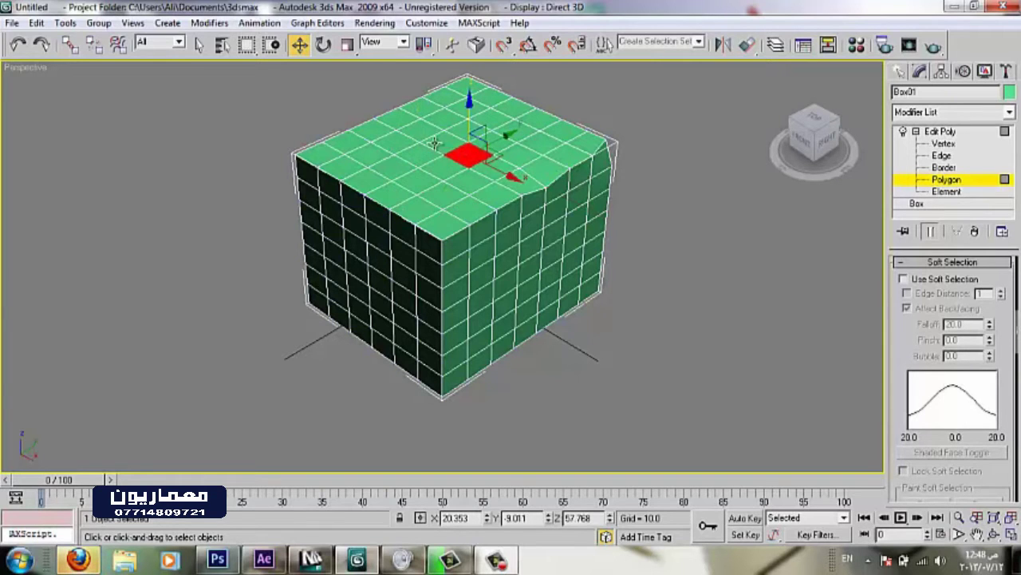
{"action": "left_click", "coordinate": [432, 142]}
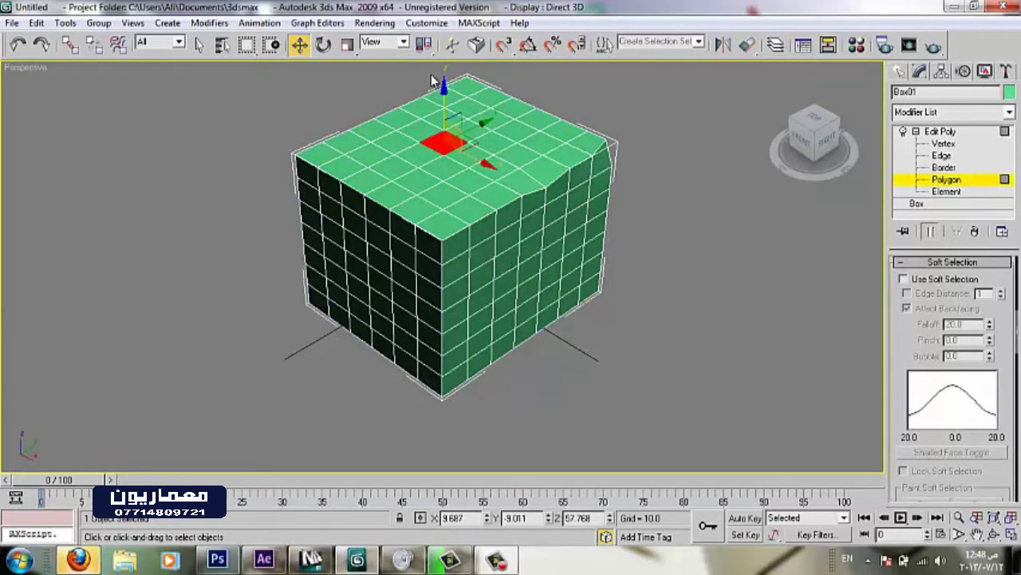
{"action": "left_click_drag", "start_coordinate": [443, 99], "coordinate": [445, 141]}
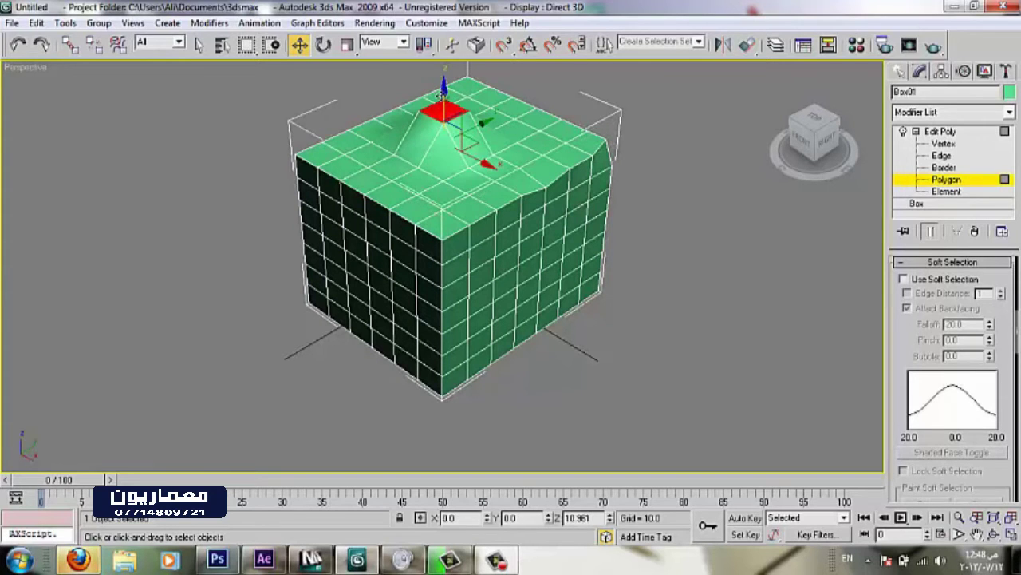
{"action": "key", "text": "ctrl+z"}
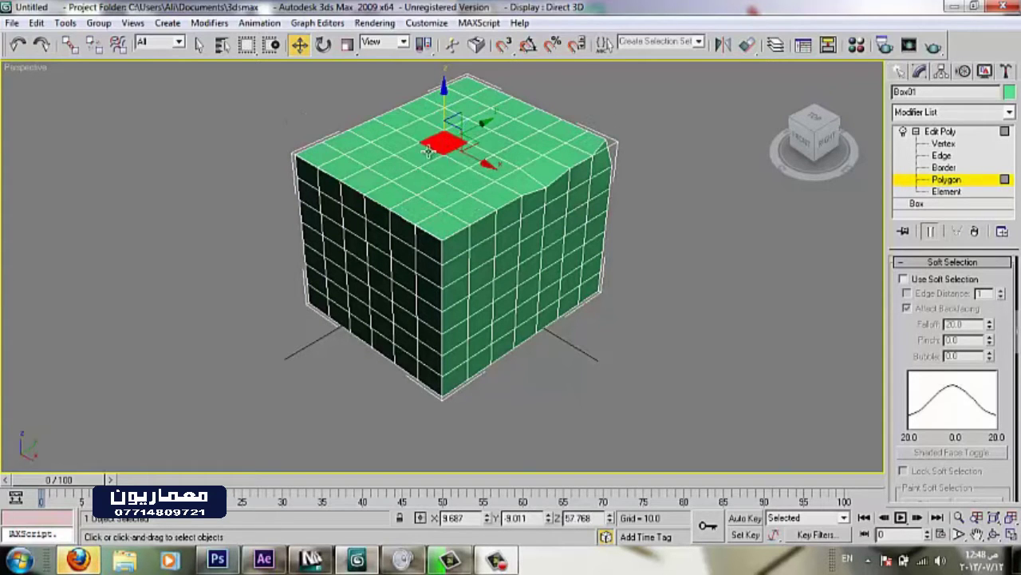
{"action": "left_click", "coordinate": [398, 166], "text": "ctrl"}
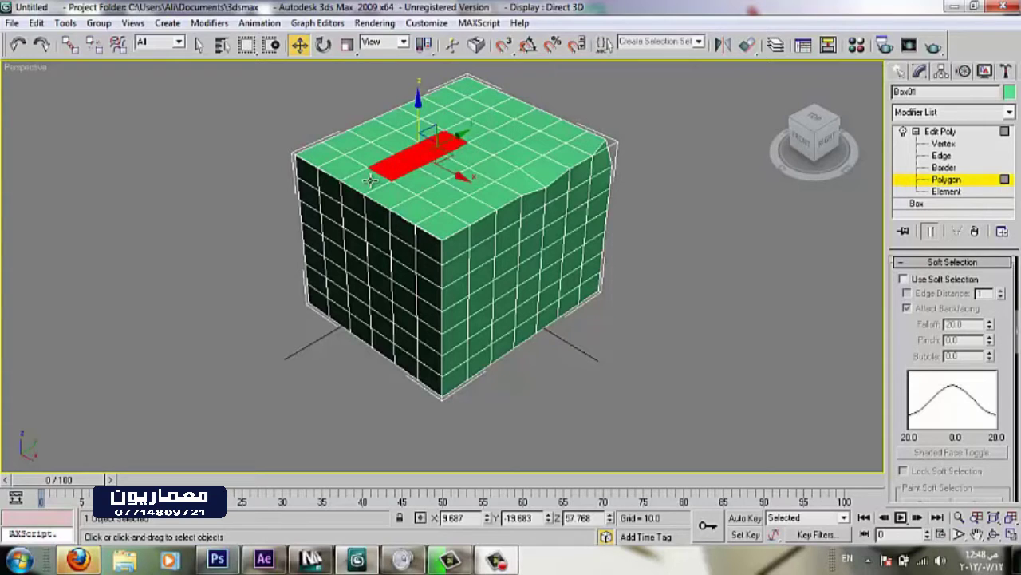
{"action": "left_click", "coordinate": [369, 180], "text": "ctrl"}
{"action": "left_click", "coordinate": [404, 201], "text": "ctrl"}
{"action": "left_click", "coordinate": [423, 209], "text": "ctrl"}
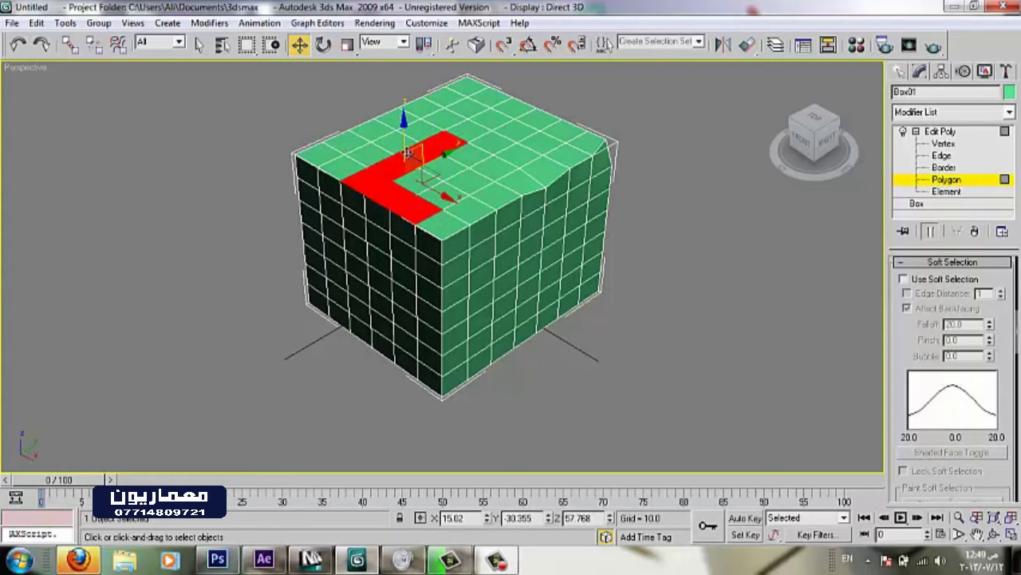
{"action": "left_click_drag", "start_coordinate": [407, 152], "coordinate": [405, 205]}
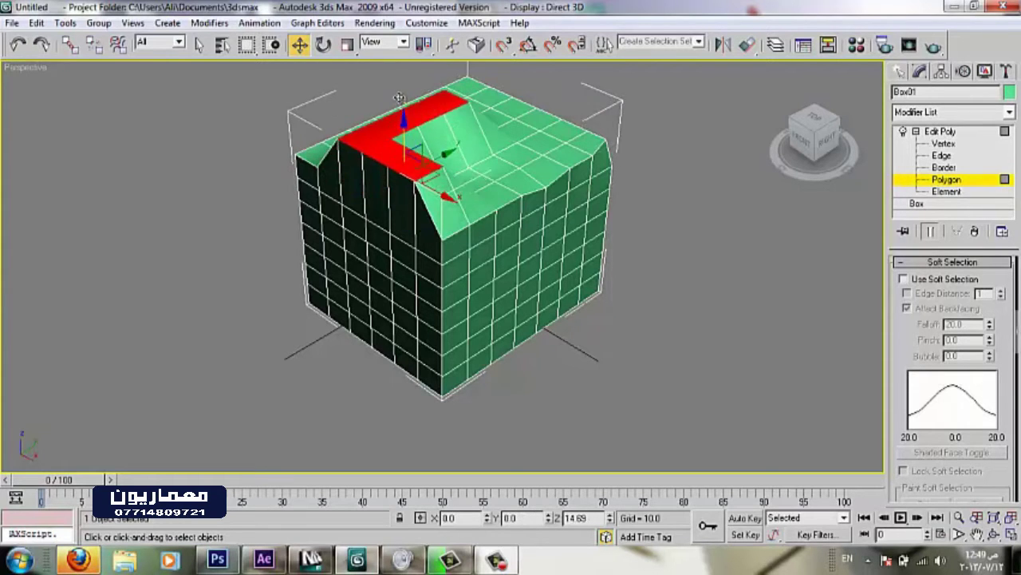
{"action": "right_click", "coordinate": [405, 206]}
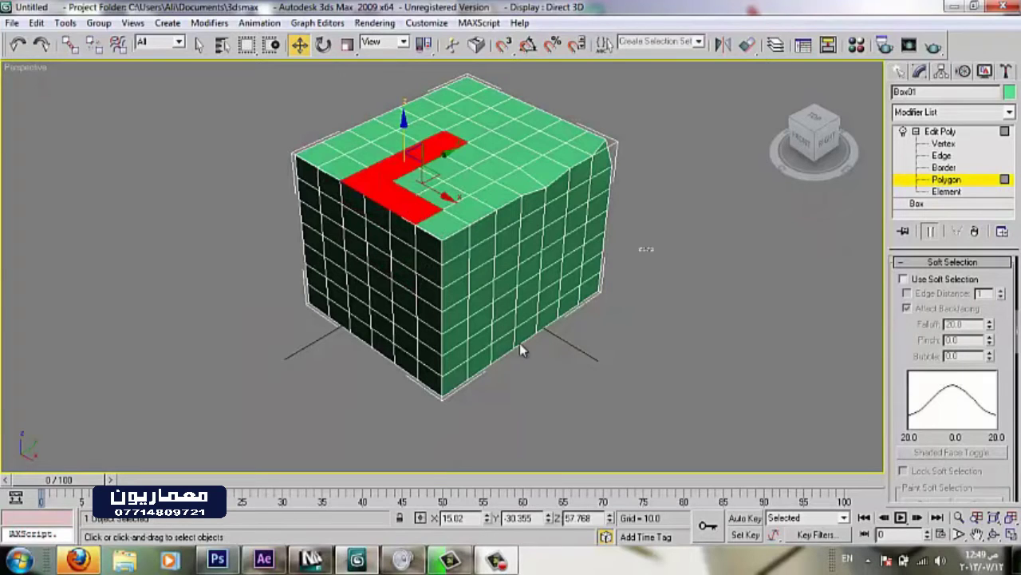
{"action": "left_click_drag", "start_coordinate": [487, 247], "coordinate": [594, 356]}
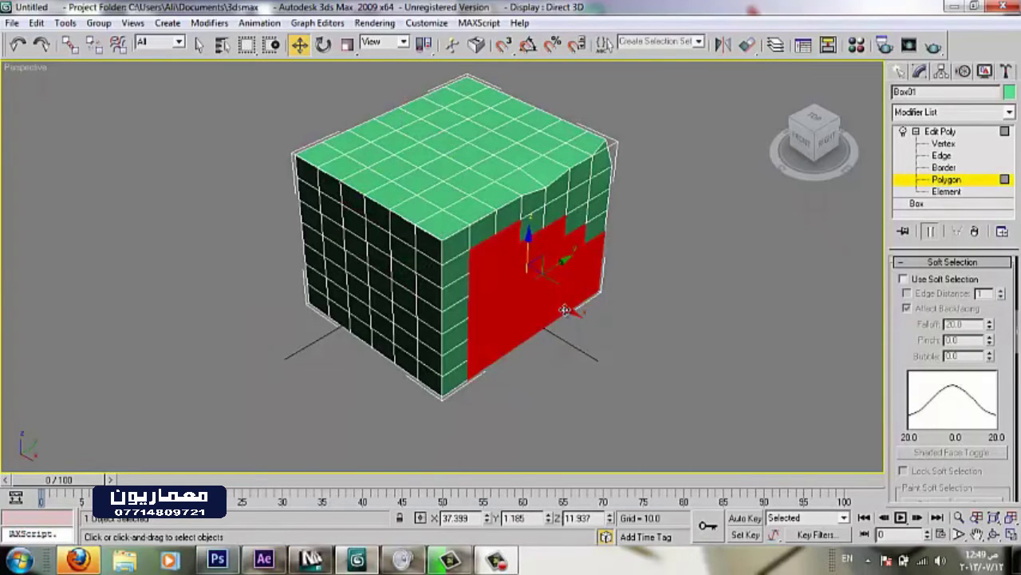
{"action": "left_click_drag", "start_coordinate": [564, 309], "coordinate": [536, 289]}
{"action": "right_click", "coordinate": [535, 289]}
{"action": "left_click", "coordinate": [673, 271]}
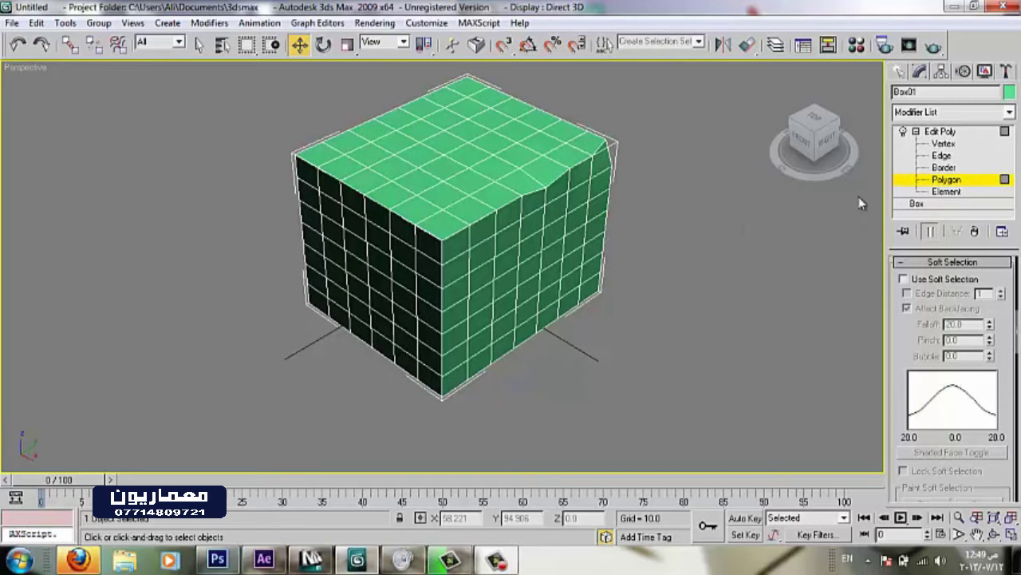
- Replace the Edit Poly modifier with a fresh one and enter Vertex level
{"action": "left_click", "coordinate": [940, 131]}
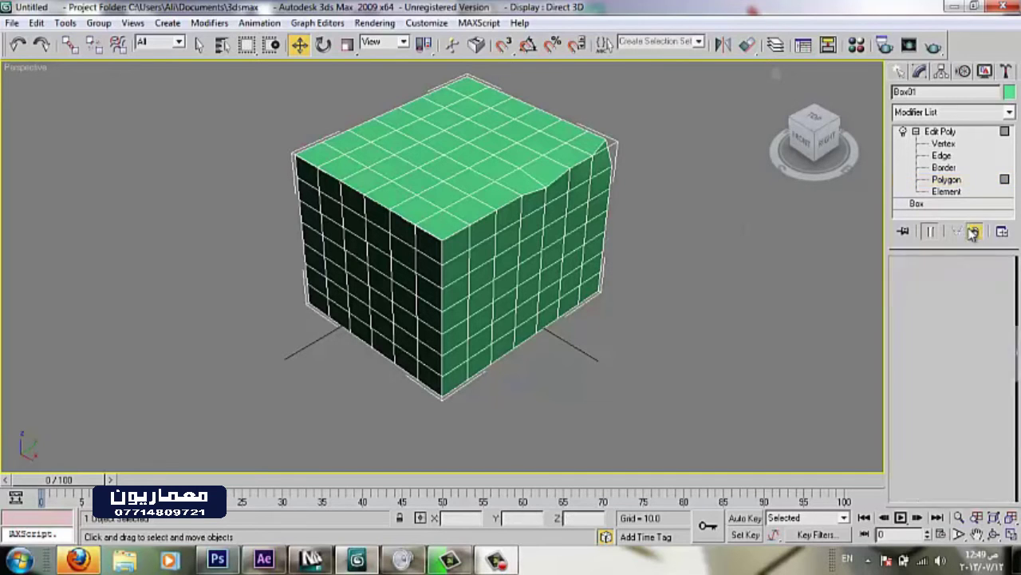
{"action": "key", "text": "Delete"}
{"action": "left_click", "coordinate": [936, 112]}
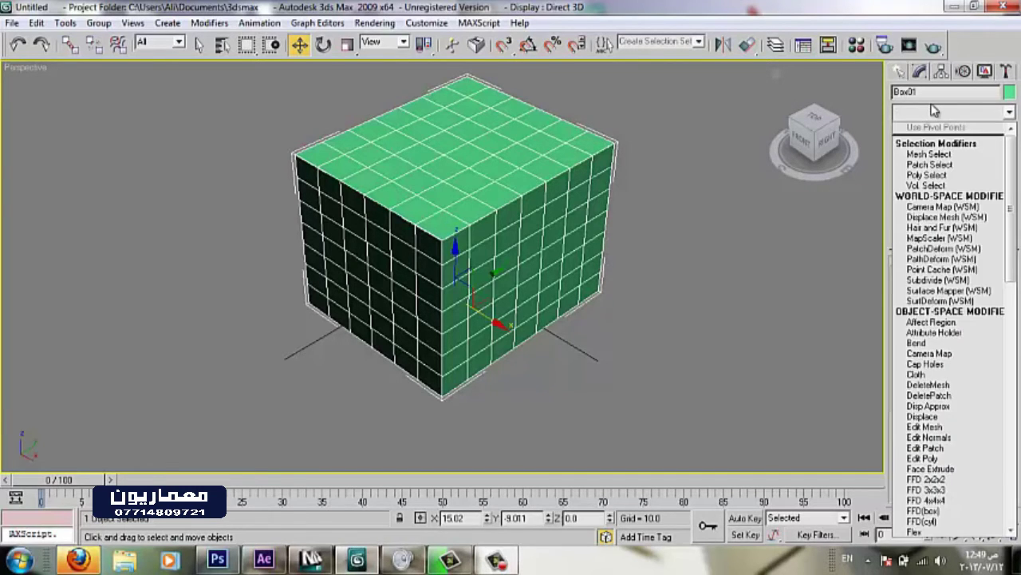
{"action": "key", "text": "e"}
{"action": "left_click", "coordinate": [927, 159]}
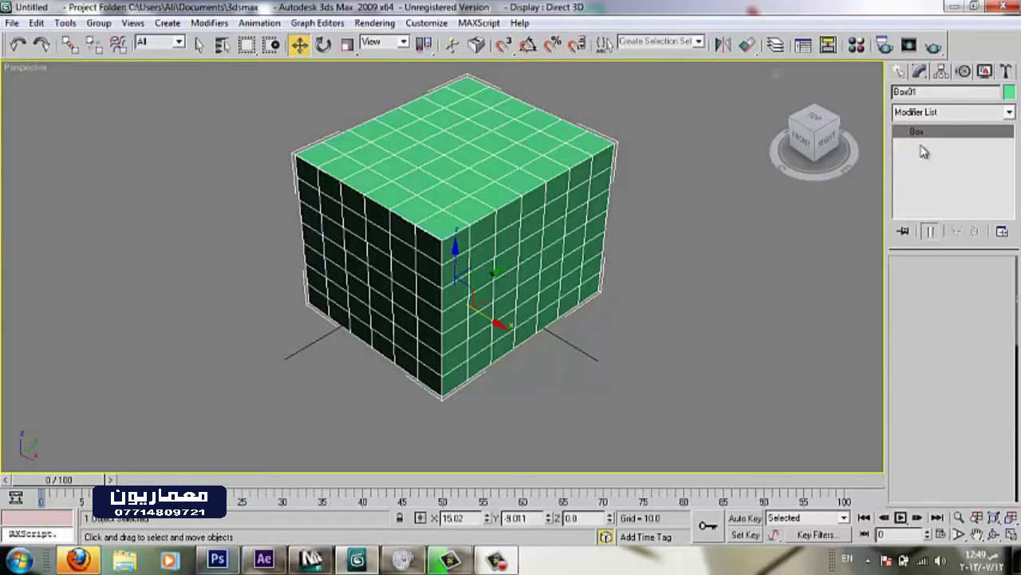
{"action": "left_click", "coordinate": [916, 131]}
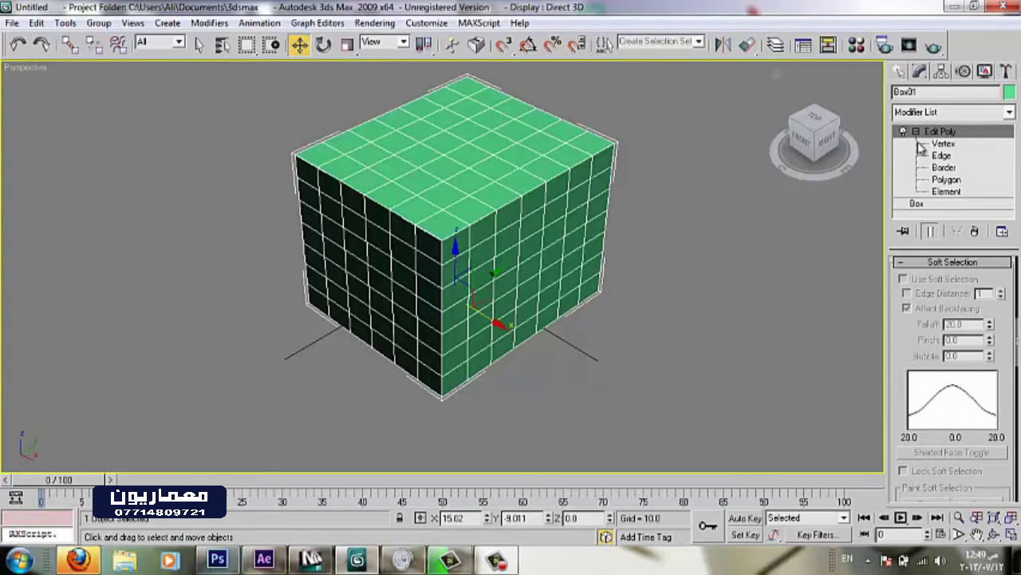
{"action": "left_click", "coordinate": [940, 143]}
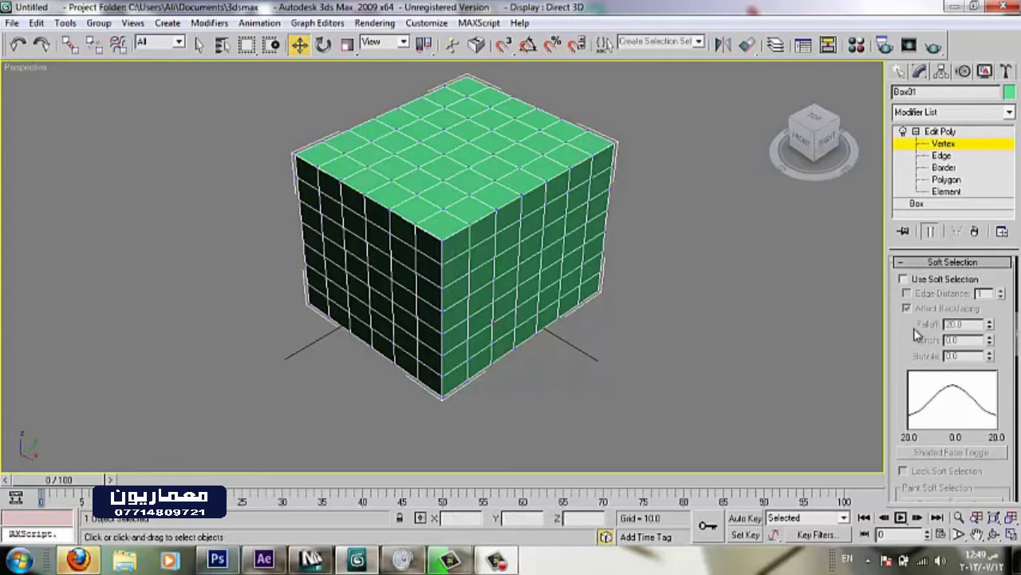
- Collapse the Soft Selection, Edit Vertices, Edit Geometry, Selection and Edit Poly Mode rollouts
{"action": "left_click", "coordinate": [901, 264]}
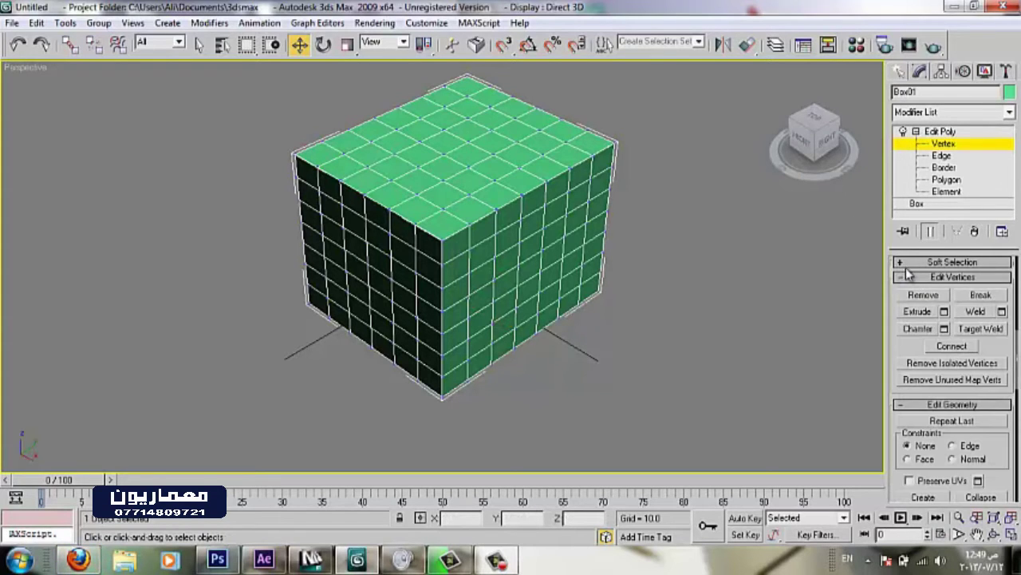
{"action": "left_click", "coordinate": [903, 277]}
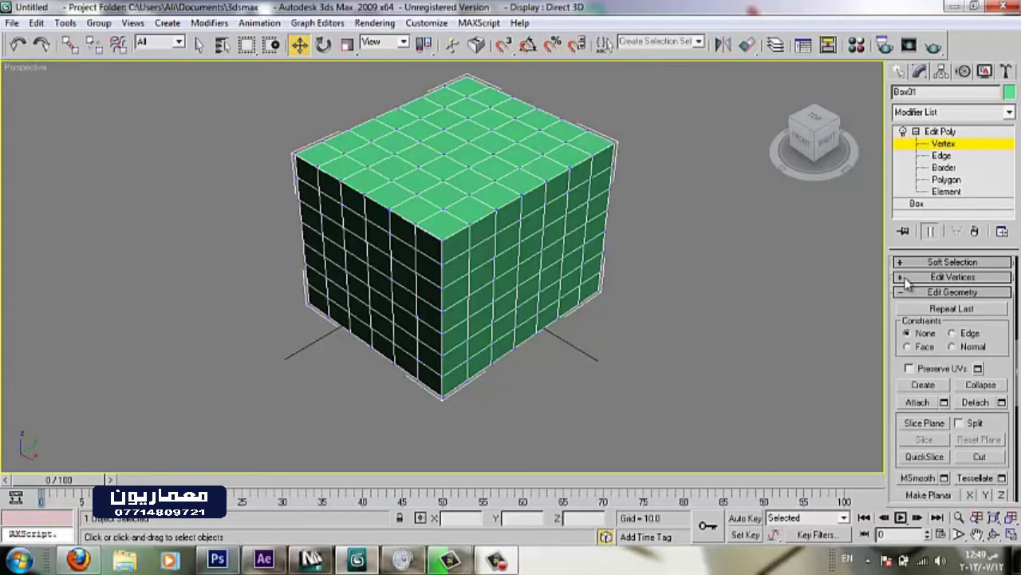
{"action": "left_click", "coordinate": [903, 291]}
{"action": "scroll", "coordinate": [914, 295], "scroll_direction": "up", "scroll_amount": 5}
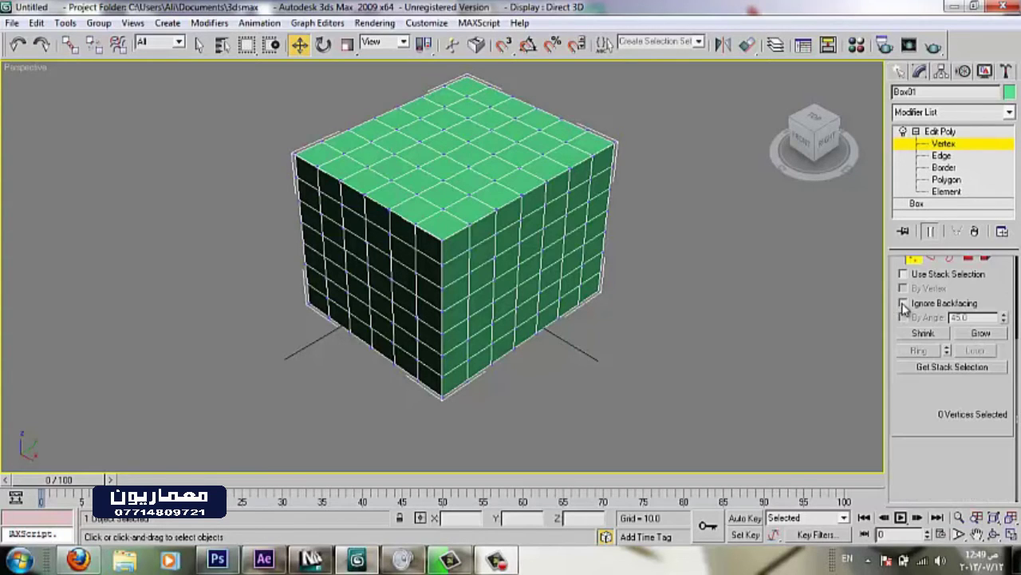
{"action": "scroll", "coordinate": [912, 469], "scroll_direction": "up", "scroll_amount": 2}
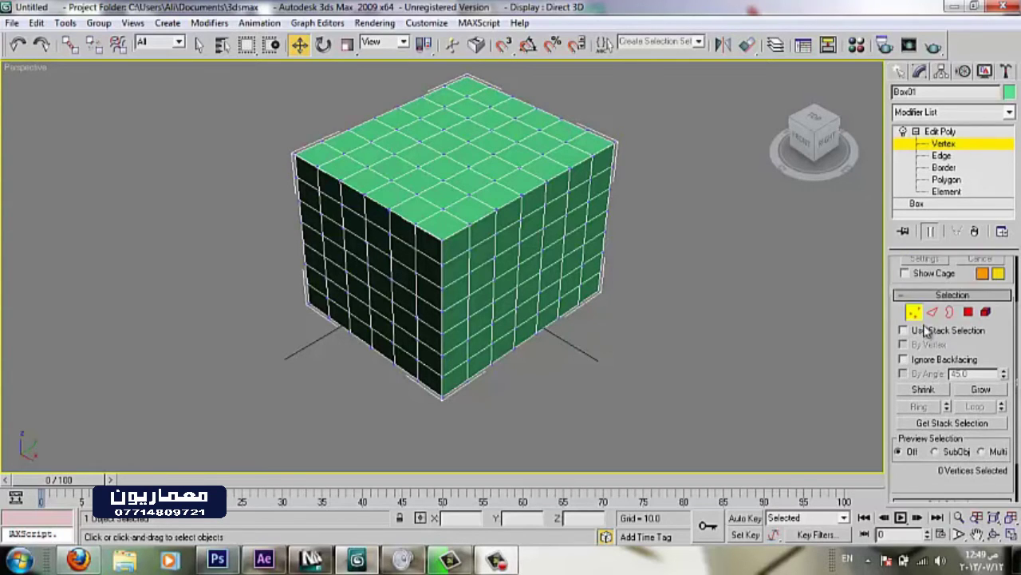
{"action": "left_click", "coordinate": [907, 296]}
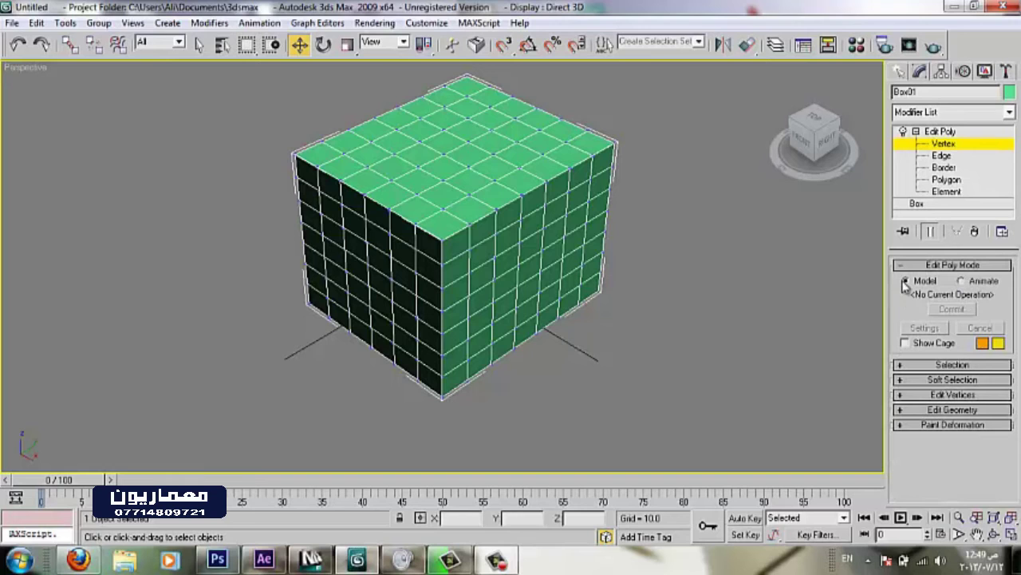
{"action": "left_click", "coordinate": [904, 267]}
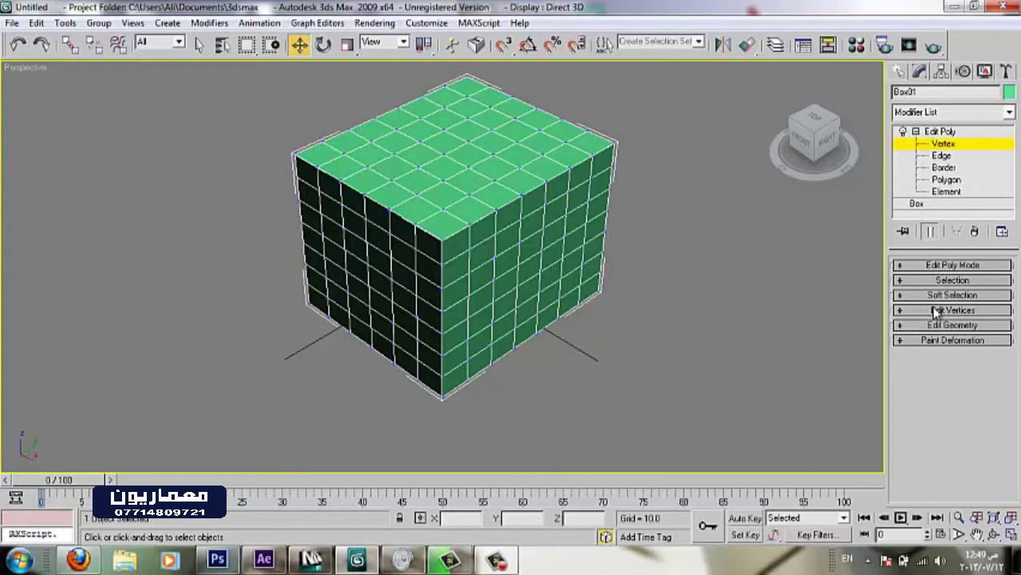
- Expand the Edit Vertices rollout at Vertex level after briefly checking the Edge and Border levels
{"action": "left_click", "coordinate": [942, 155]}
{"action": "left_click", "coordinate": [941, 156]}
{"action": "left_click", "coordinate": [942, 155]}
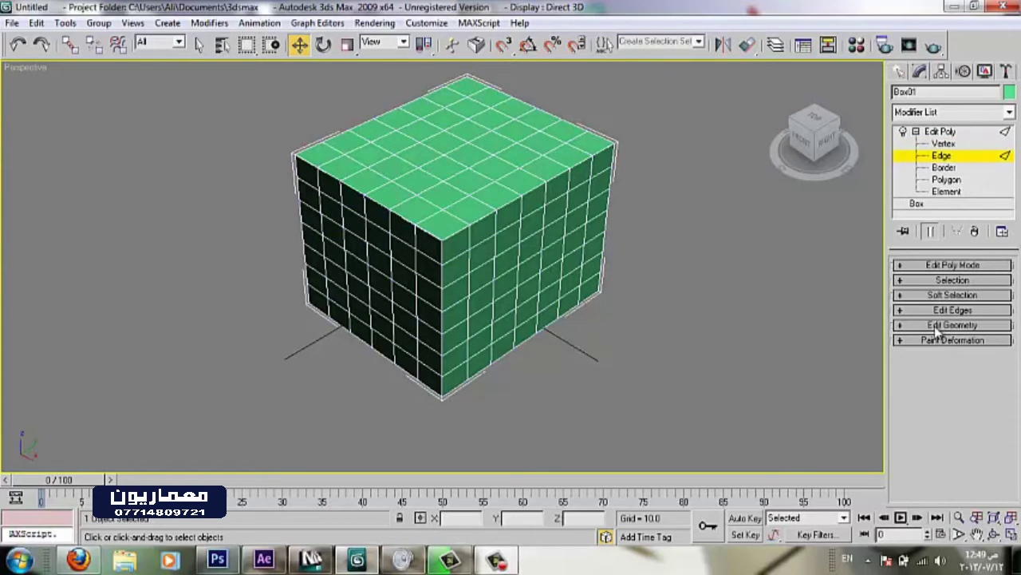
{"action": "left_click", "coordinate": [944, 168]}
{"action": "left_click", "coordinate": [944, 144]}
{"action": "left_click", "coordinate": [944, 144]}
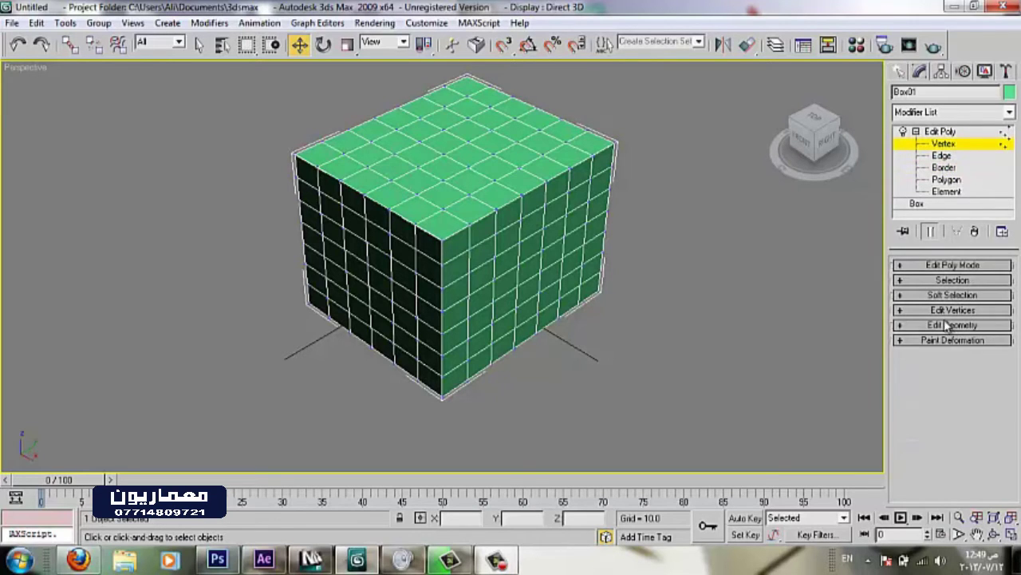
{"action": "left_click", "coordinate": [941, 312]}
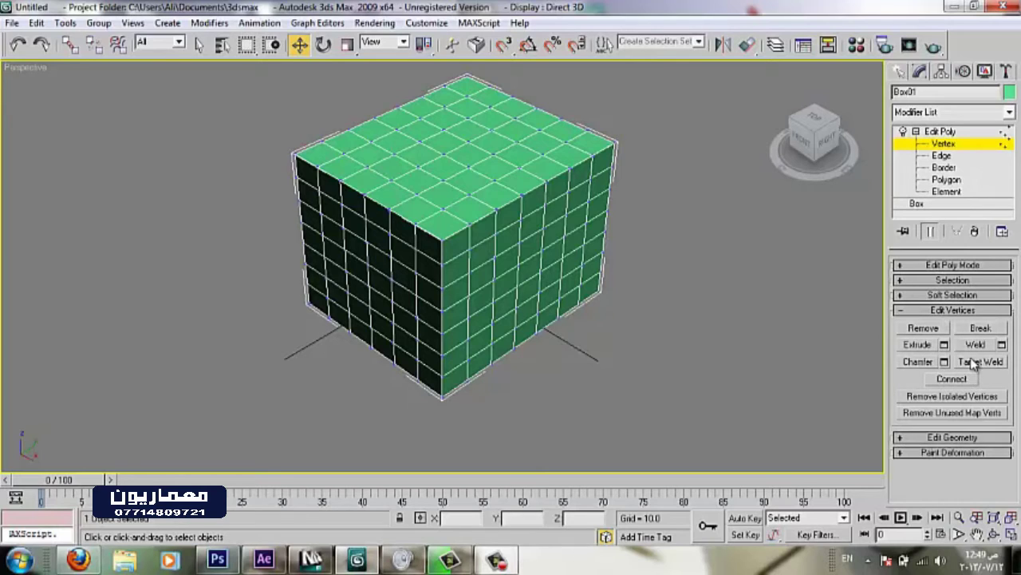
{"action": "left_click", "coordinate": [942, 156]}
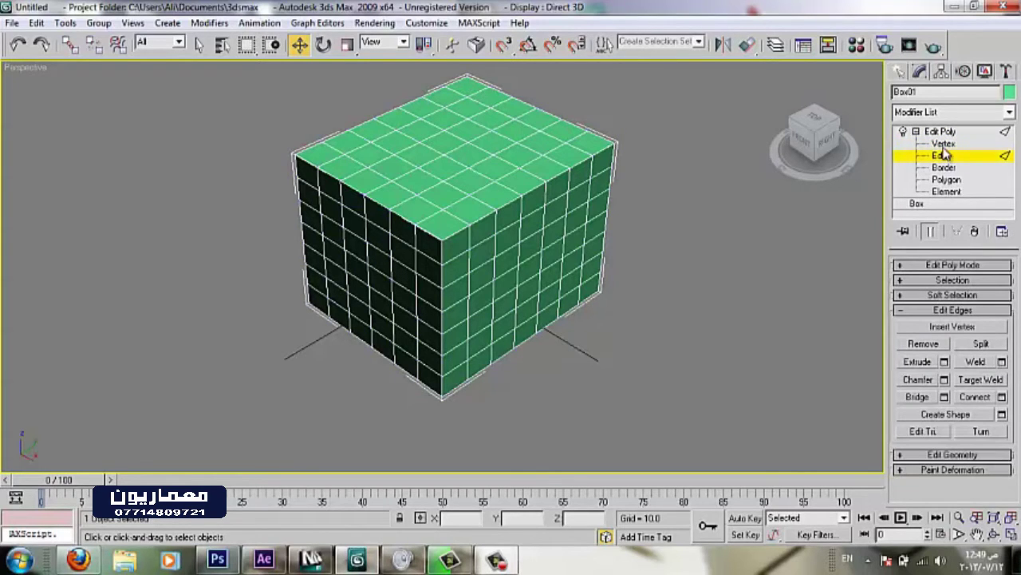
{"action": "left_click", "coordinate": [943, 144]}
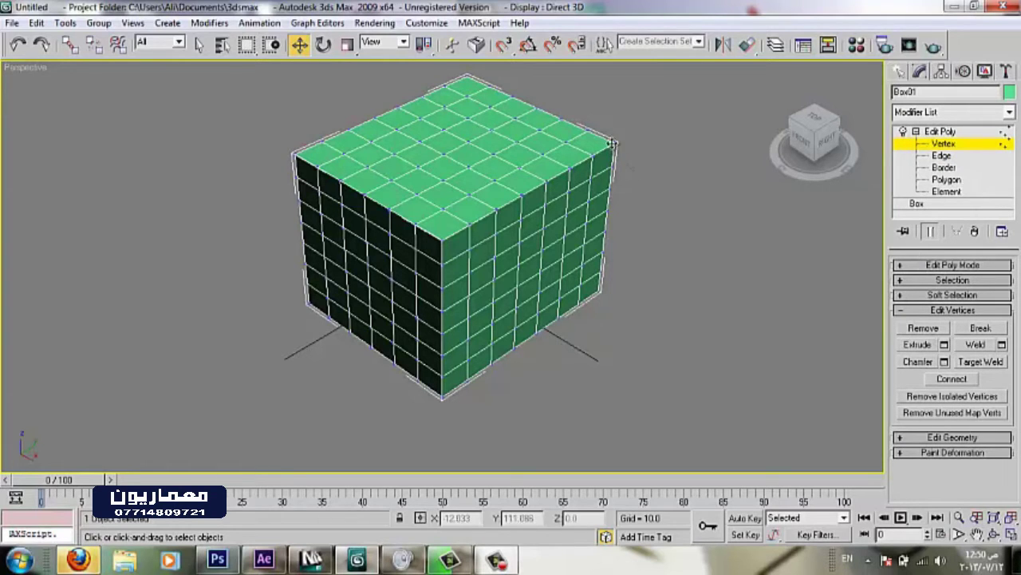
- Select the box's top-front corner vertex
{"action": "scroll", "coordinate": [677, 150], "scroll_direction": "up", "scroll_amount": 5}
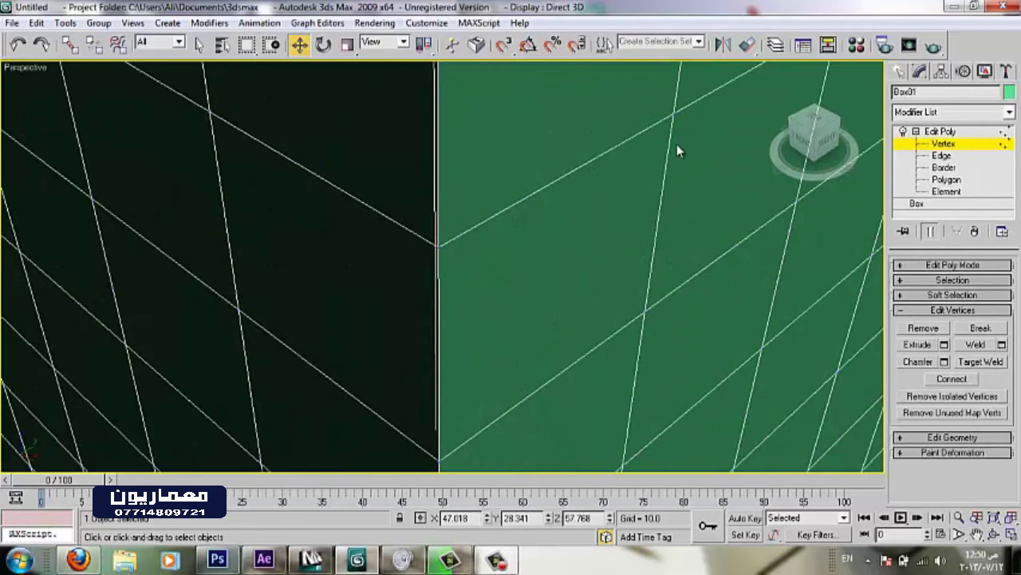
{"action": "scroll", "coordinate": [677, 144], "scroll_direction": "down", "scroll_amount": 5}
{"action": "scroll", "coordinate": [677, 144], "scroll_direction": "down", "scroll_amount": 3}
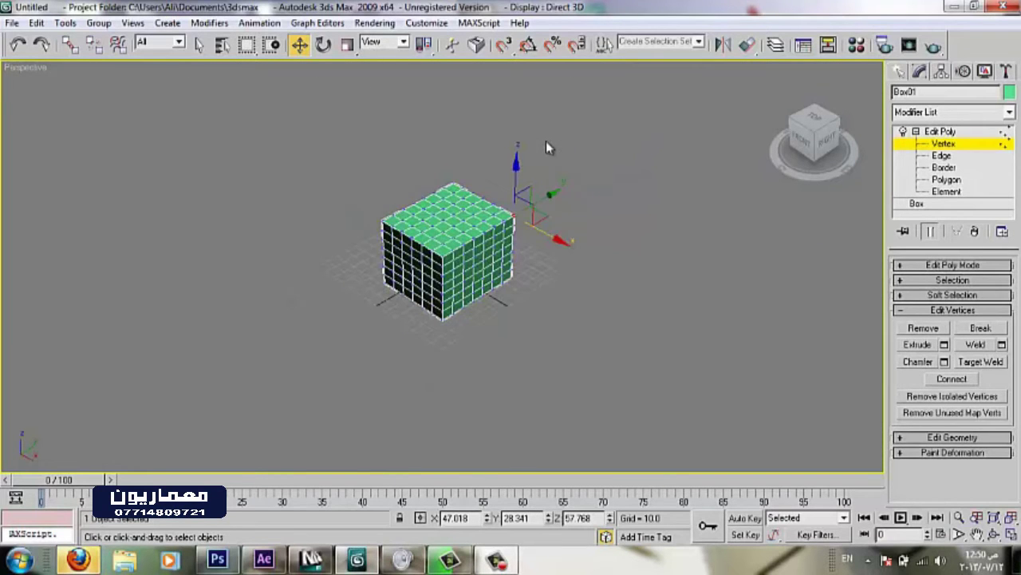
{"action": "left_click", "coordinate": [442, 394]}
{"action": "scroll", "coordinate": [442, 394], "scroll_direction": "up", "scroll_amount": 3}
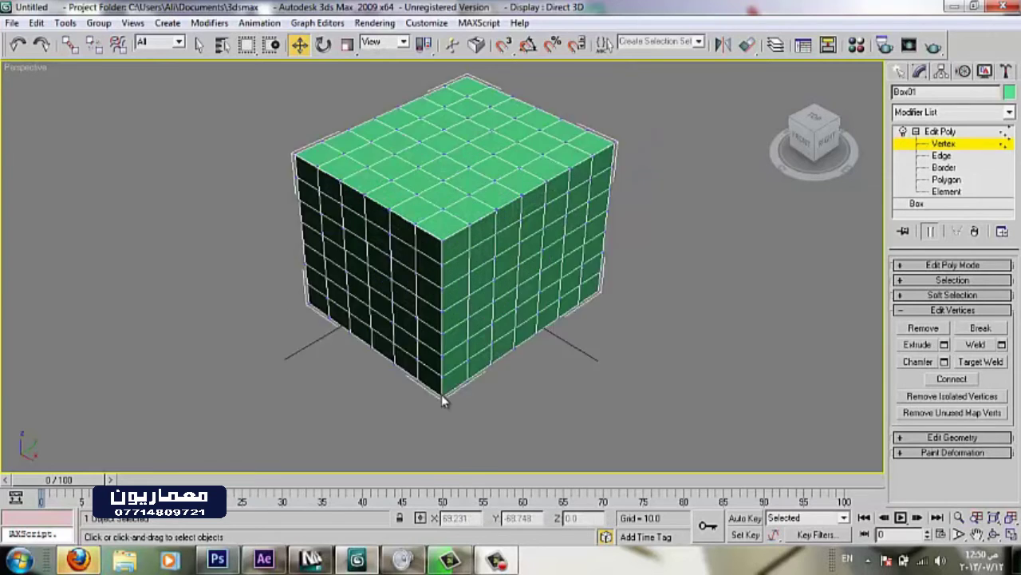
{"action": "scroll", "coordinate": [441, 394], "scroll_direction": "up", "scroll_amount": 3}
{"action": "left_click", "coordinate": [442, 218]}
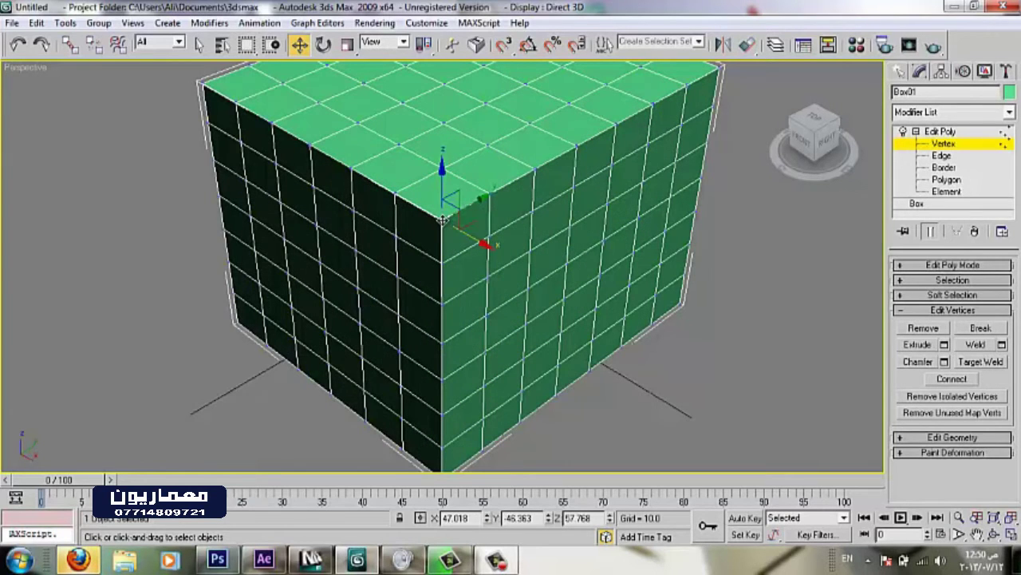
- Try deleting and removing the corner vertex, undo both, then Break it and pull a piece apart
{"action": "key", "text": "Delete"}
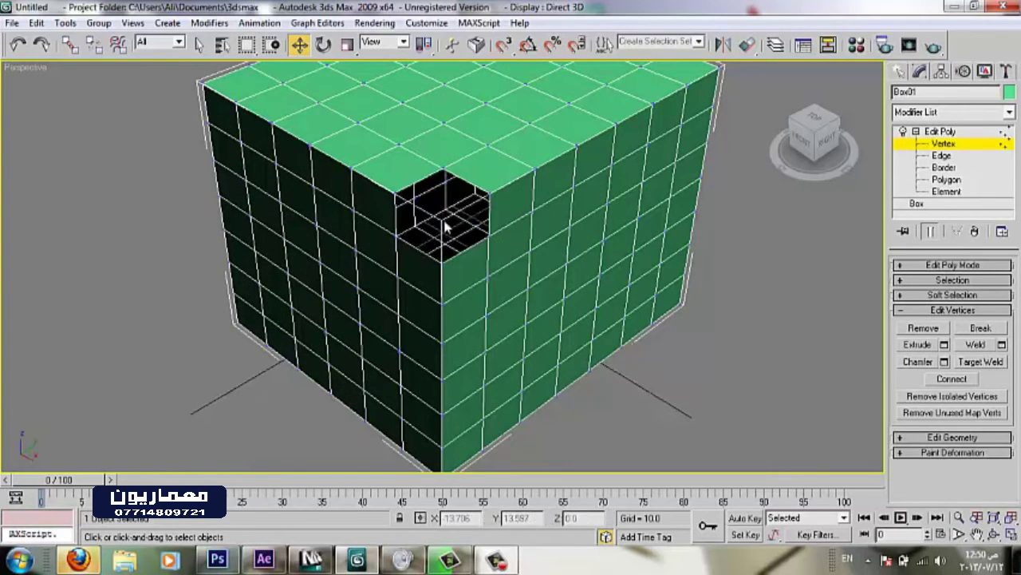
{"action": "key", "text": "ctrl+z"}
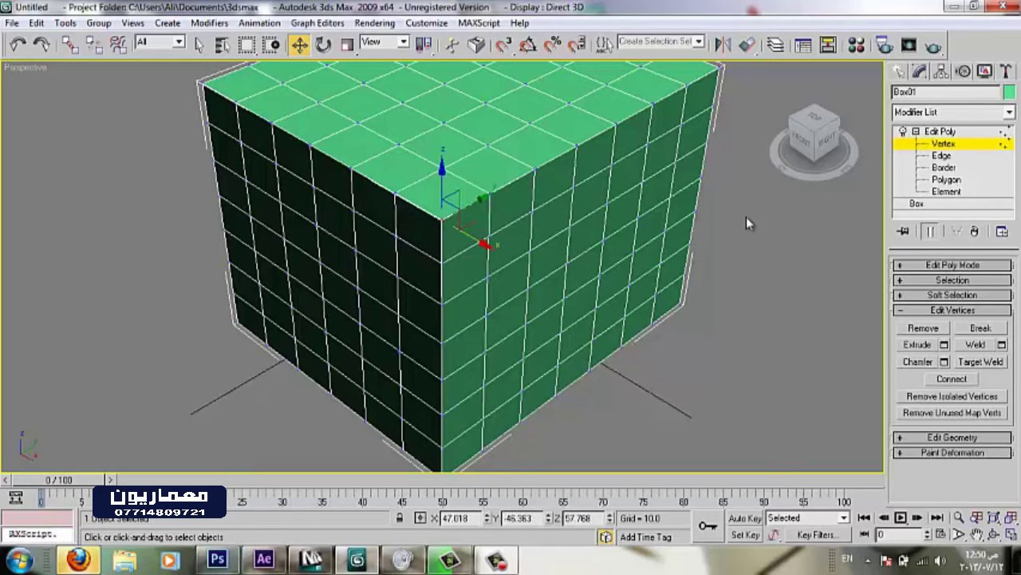
{"action": "left_click", "coordinate": [922, 328]}
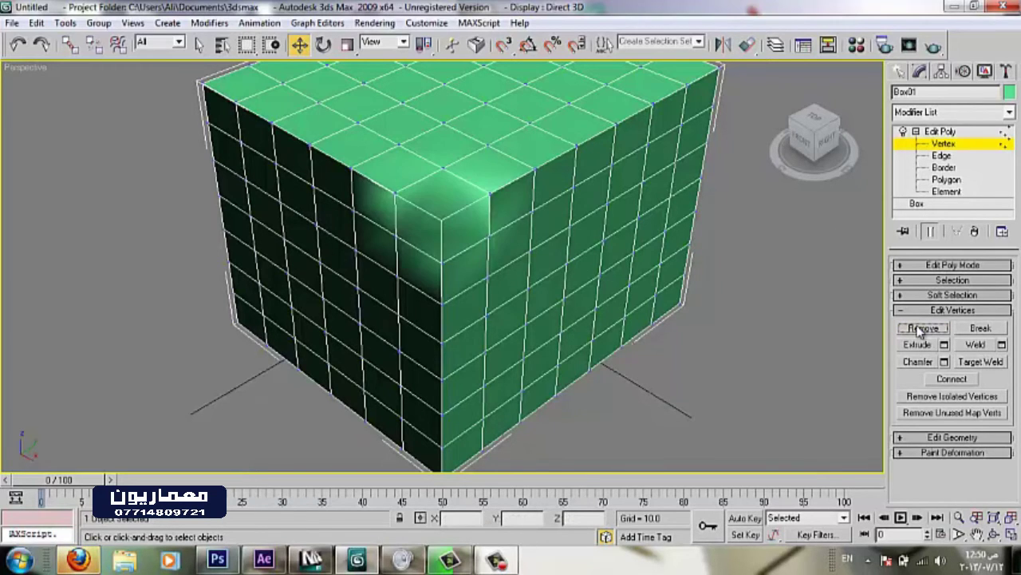
{"action": "key", "text": "ctrl+z"}
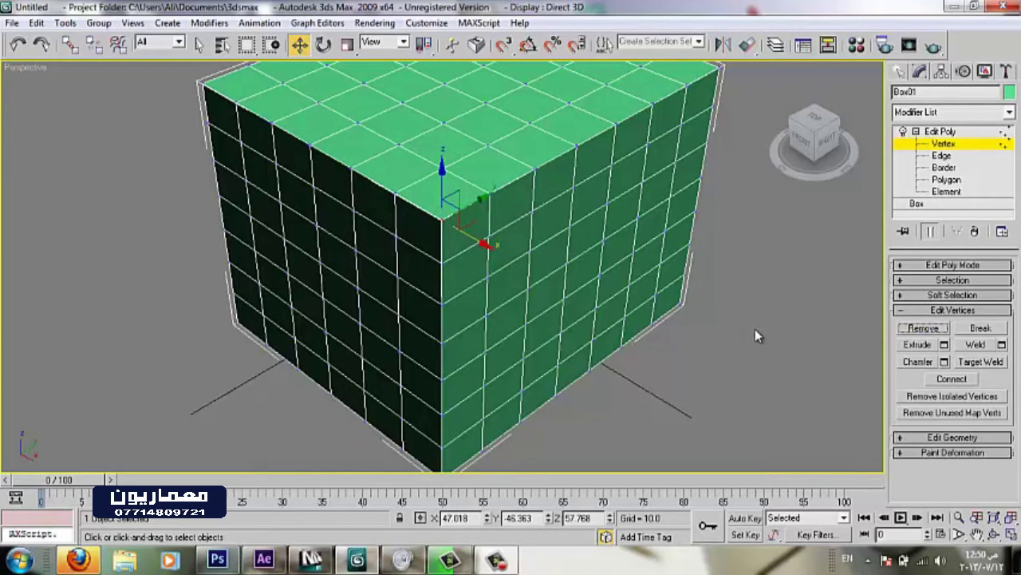
{"action": "left_click", "coordinate": [981, 327]}
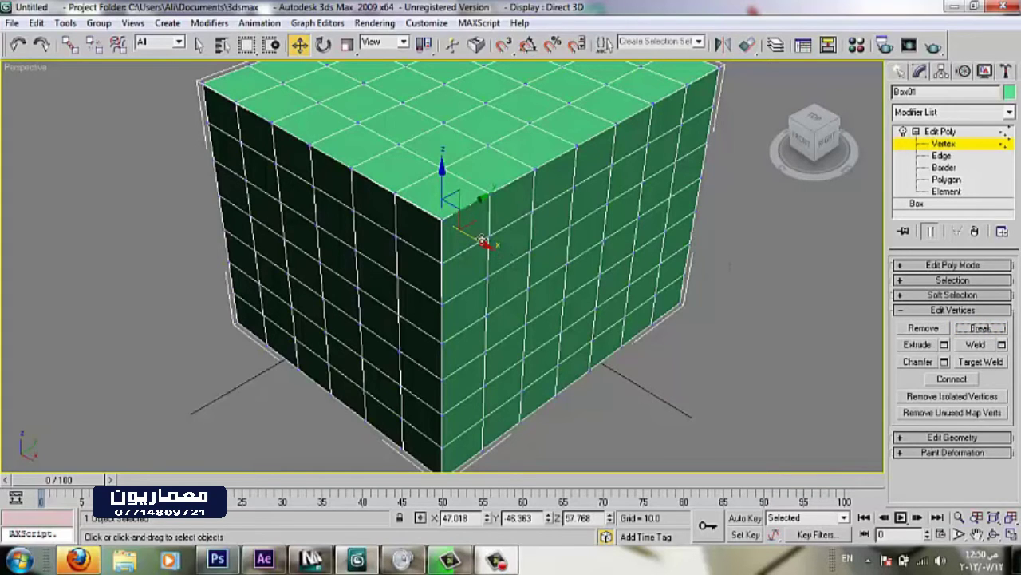
{"action": "mouse_move", "coordinate": [478, 239]}
{"action": "left_mouse_down"}
{"action": "mouse_move", "coordinate": [519, 260]}
{"action": "mouse_move", "coordinate": [471, 243]}
{"action": "mouse_move", "coordinate": [429, 144]}
{"action": "mouse_move", "coordinate": [433, 204]}
{"action": "mouse_move", "coordinate": [496, 249]}
{"action": "mouse_move", "coordinate": [461, 220]}
{"action": "left_mouse_up"}
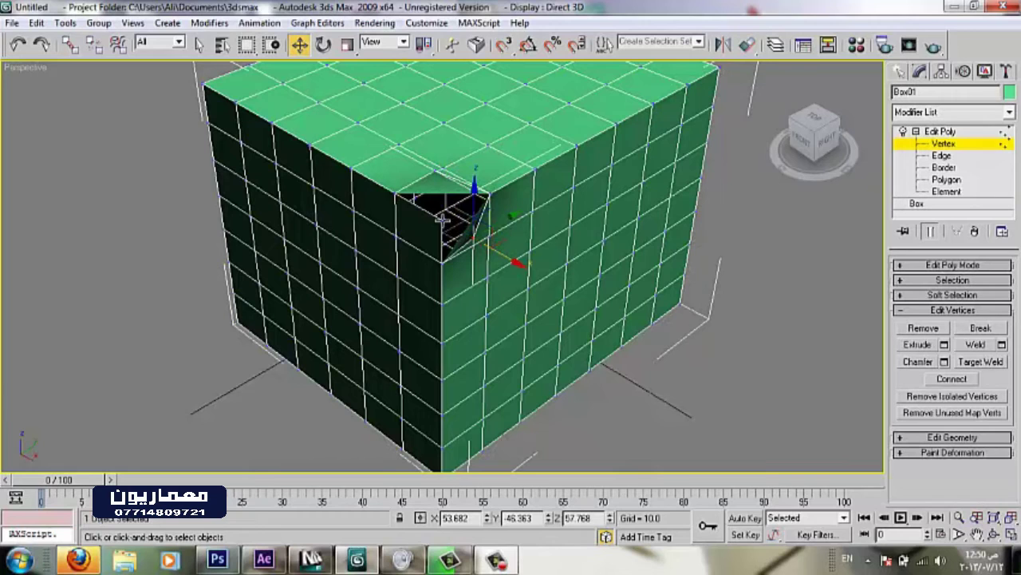
- Move the broken vertex outward, then remove Edit Poly and reset the box's segments to 1
{"action": "left_click_drag", "start_coordinate": [461, 220], "coordinate": [415, 223]}
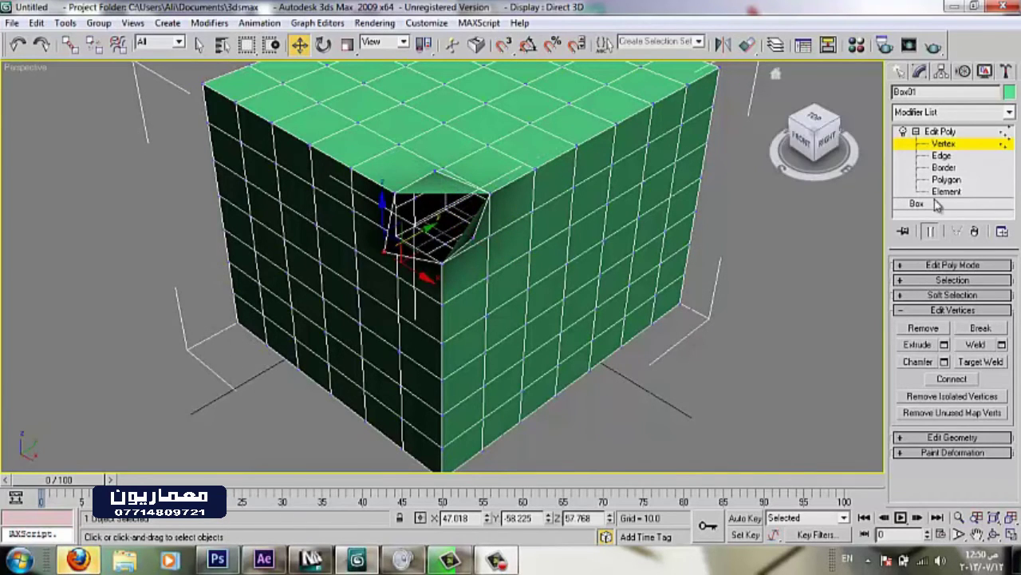
{"action": "left_click", "coordinate": [972, 231]}
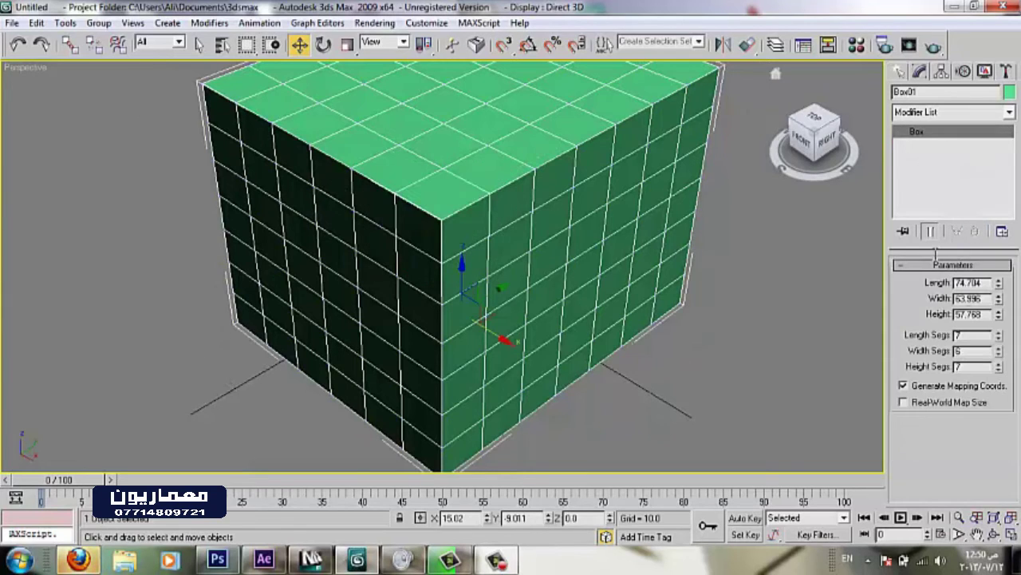
{"action": "right_click", "coordinate": [998, 337]}
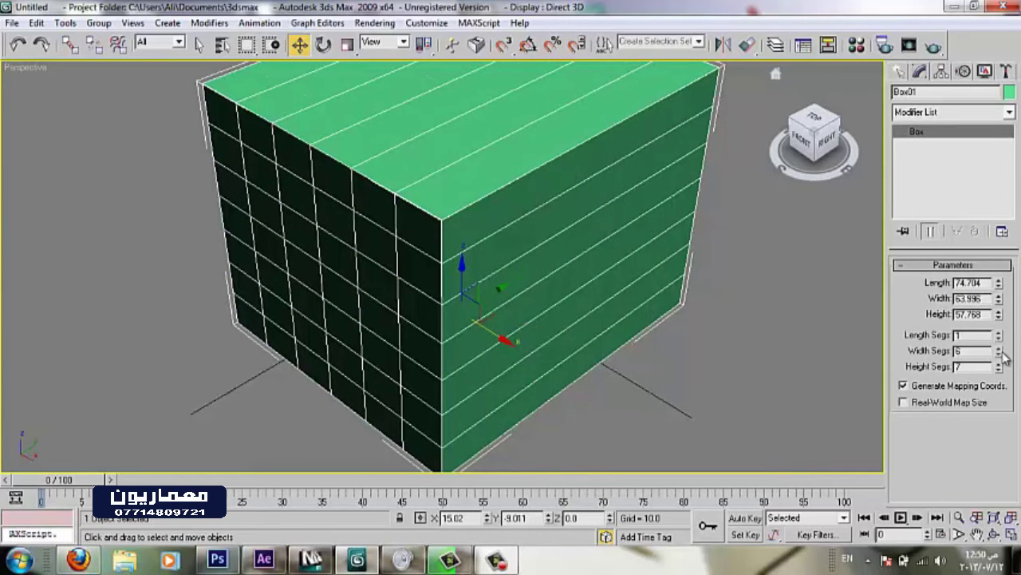
{"action": "right_click", "coordinate": [999, 366]}
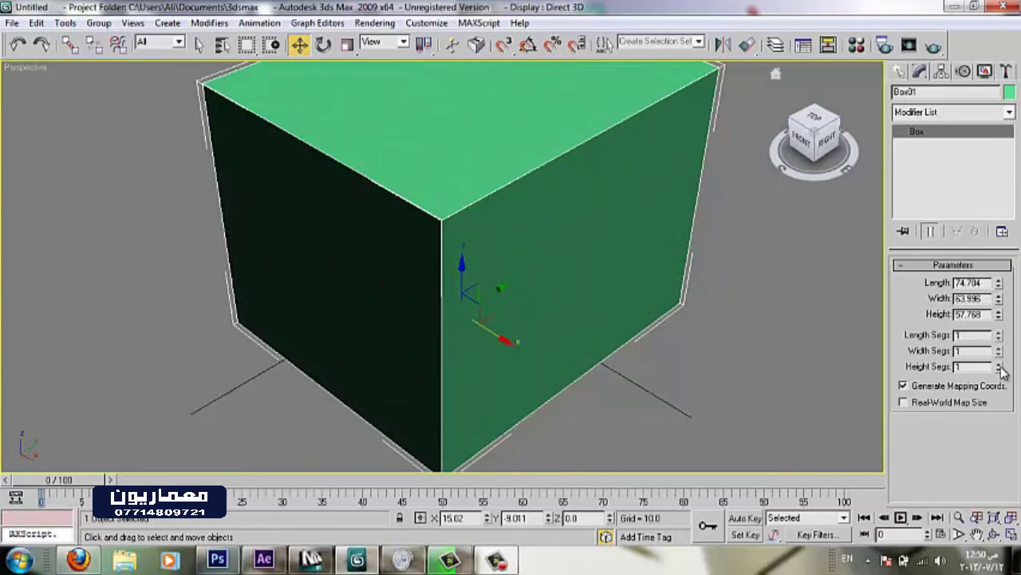
- Add a fresh Edit Poly modifier to the plain box
{"action": "left_click", "coordinate": [916, 113]}
{"action": "key", "text": "e"}
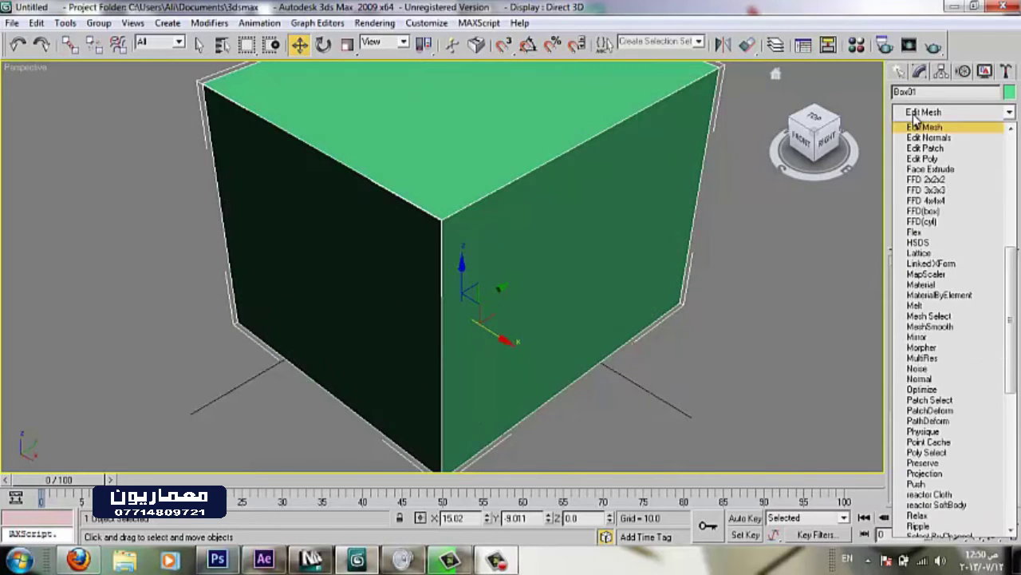
{"action": "left_click", "coordinate": [930, 159]}
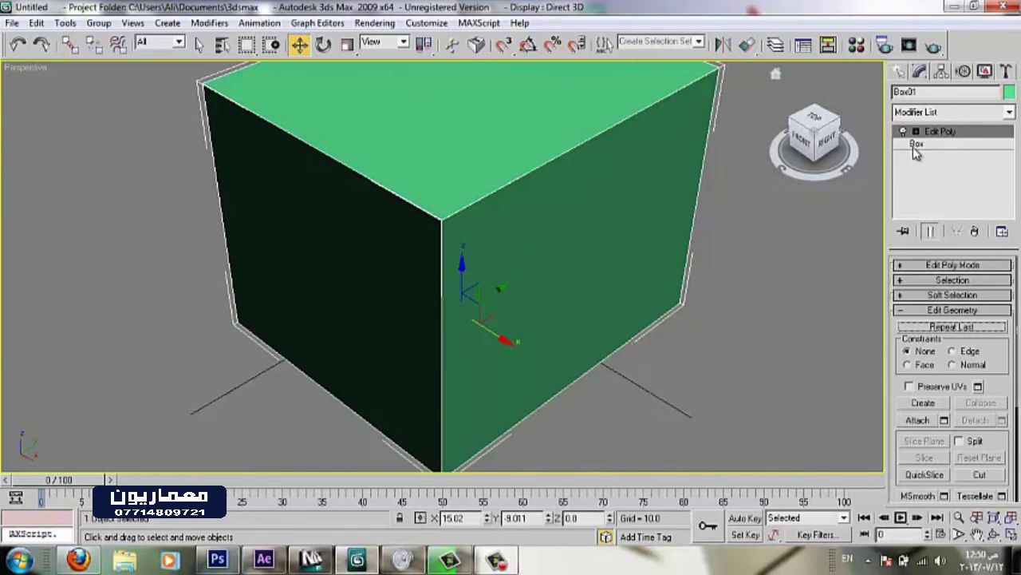
- Select the top-front corner vertex at Vertex level and Break it
{"action": "left_click", "coordinate": [917, 132]}
{"action": "left_click", "coordinate": [944, 144]}
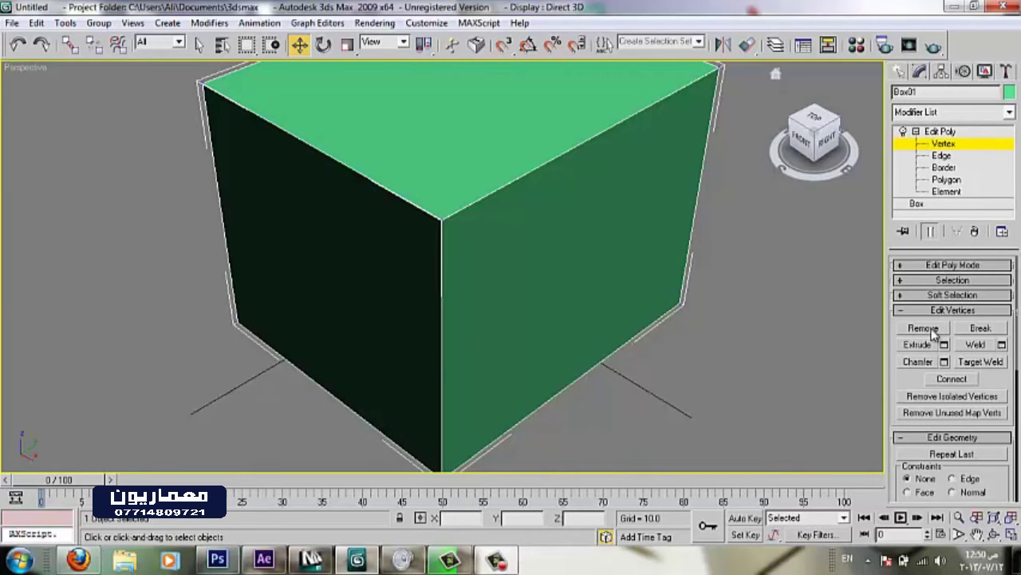
{"action": "left_click", "coordinate": [424, 233]}
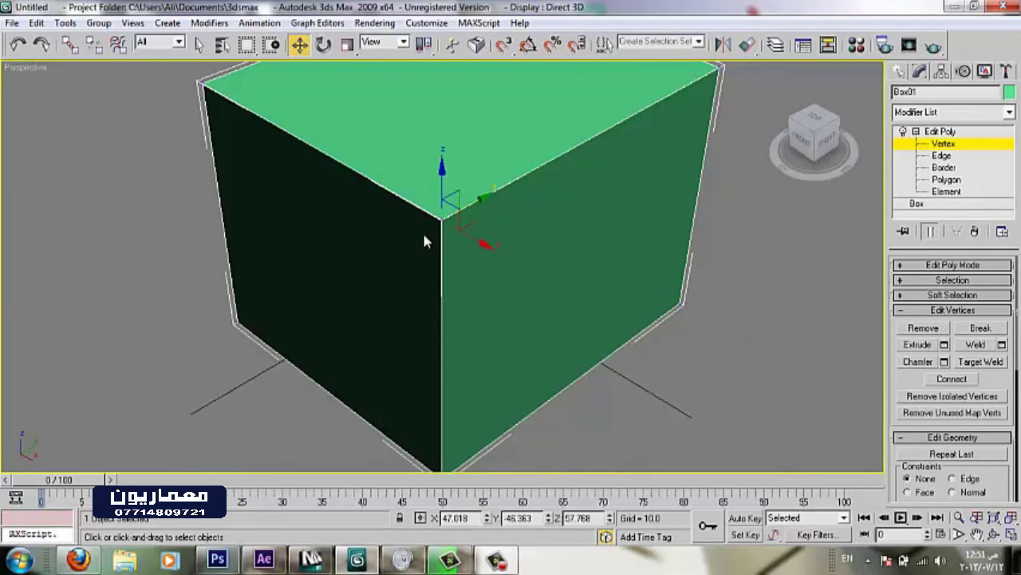
{"action": "key", "text": "F3"}
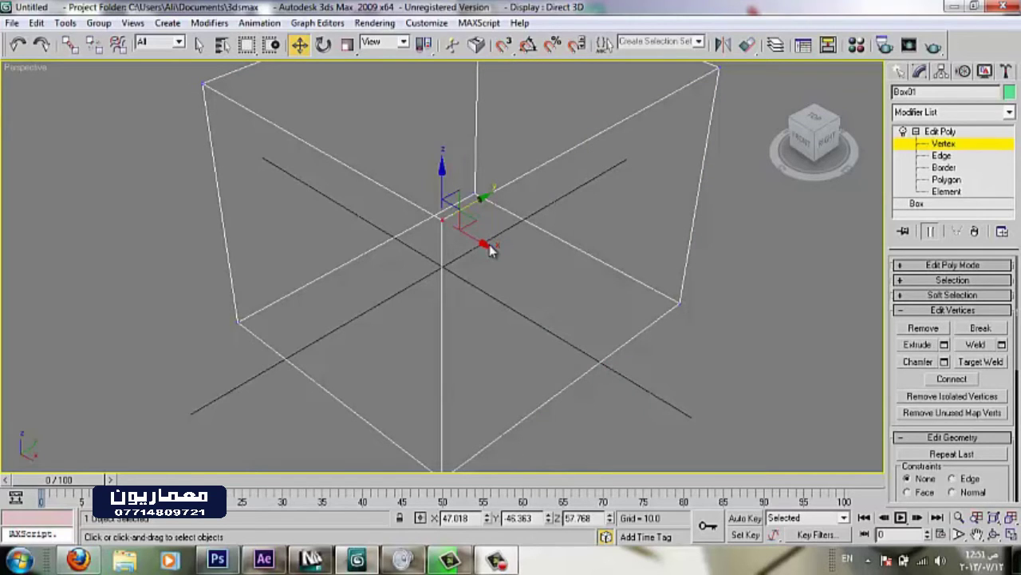
{"action": "key", "text": "F3"}
{"action": "left_click_drag", "start_coordinate": [483, 243], "coordinate": [488, 246]}
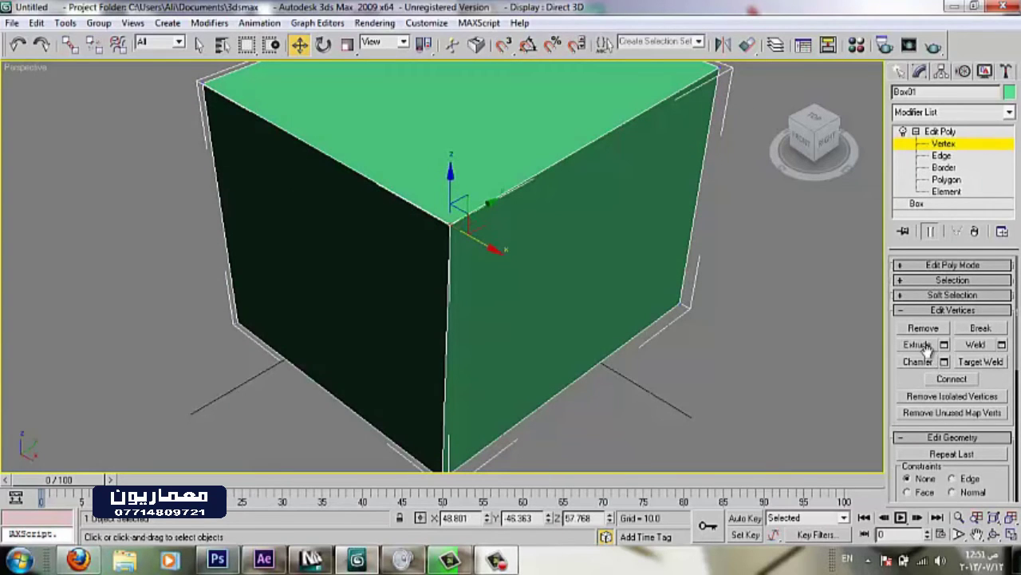
{"action": "left_click", "coordinate": [979, 331]}
- Pull the three broken corner vertices apart along Z, X and Y to open the corner
{"action": "left_click_drag", "start_coordinate": [451, 176], "coordinate": [449, 100]}
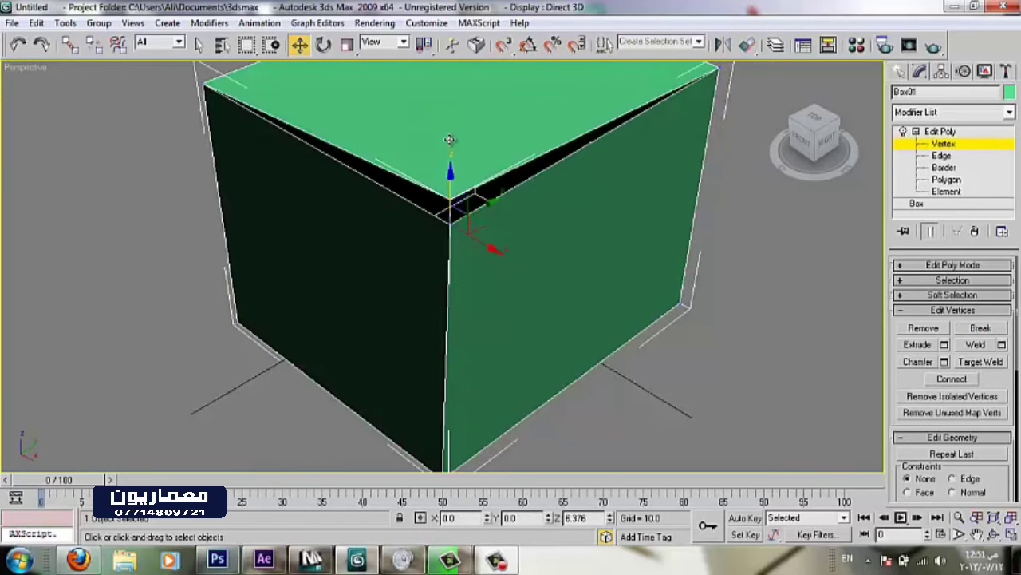
{"action": "left_click", "coordinate": [467, 235]}
{"action": "left_click", "coordinate": [466, 224]}
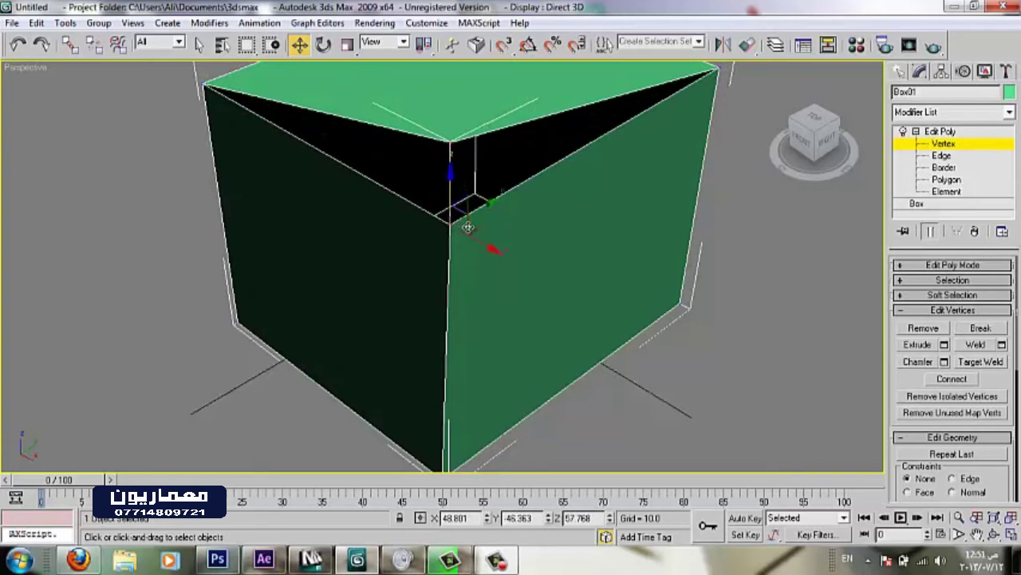
{"action": "mouse_move", "coordinate": [483, 245]}
{"action": "left_mouse_down"}
{"action": "mouse_move", "coordinate": [554, 279]}
{"action": "mouse_move", "coordinate": [483, 258]}
{"action": "left_mouse_up"}
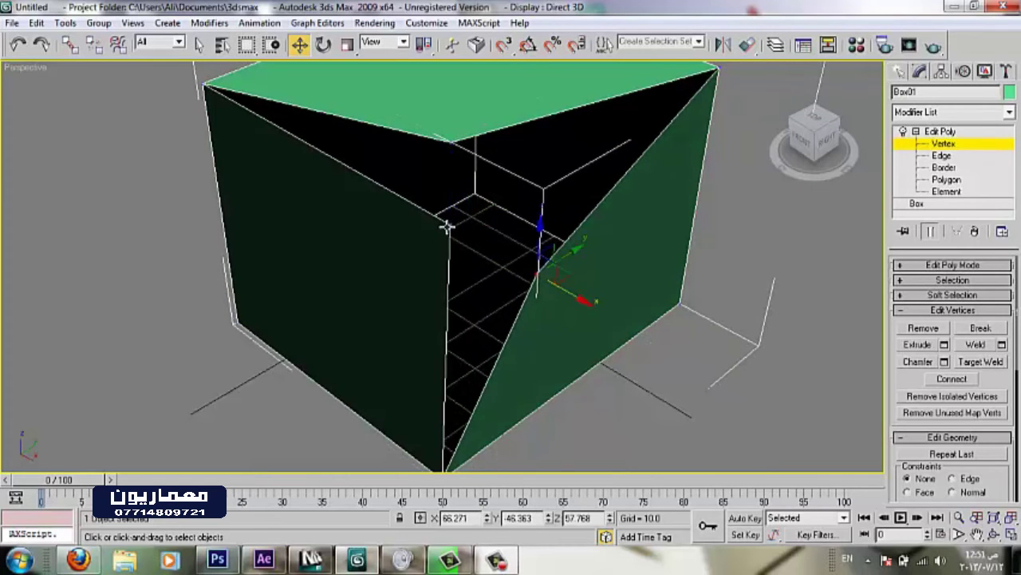
{"action": "left_click", "coordinate": [450, 225]}
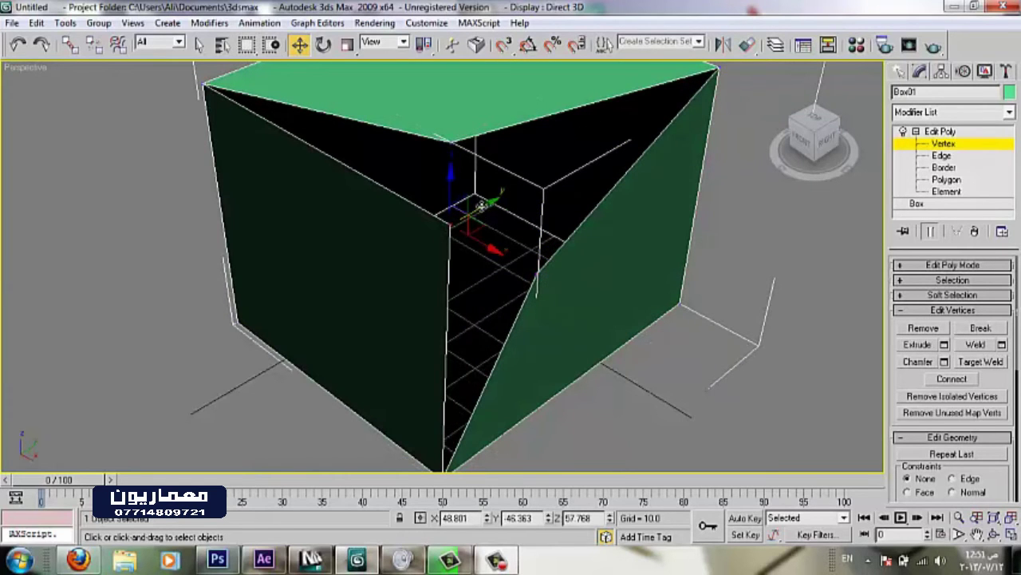
{"action": "left_click_drag", "start_coordinate": [490, 215], "coordinate": [441, 254]}
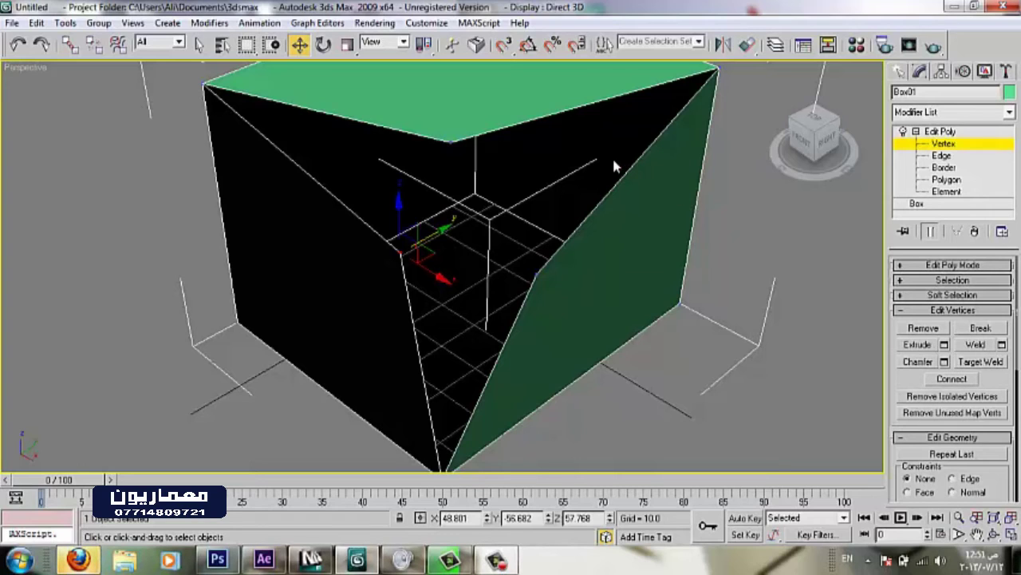
{"action": "left_click", "coordinate": [464, 148], "text": "ctrl"}
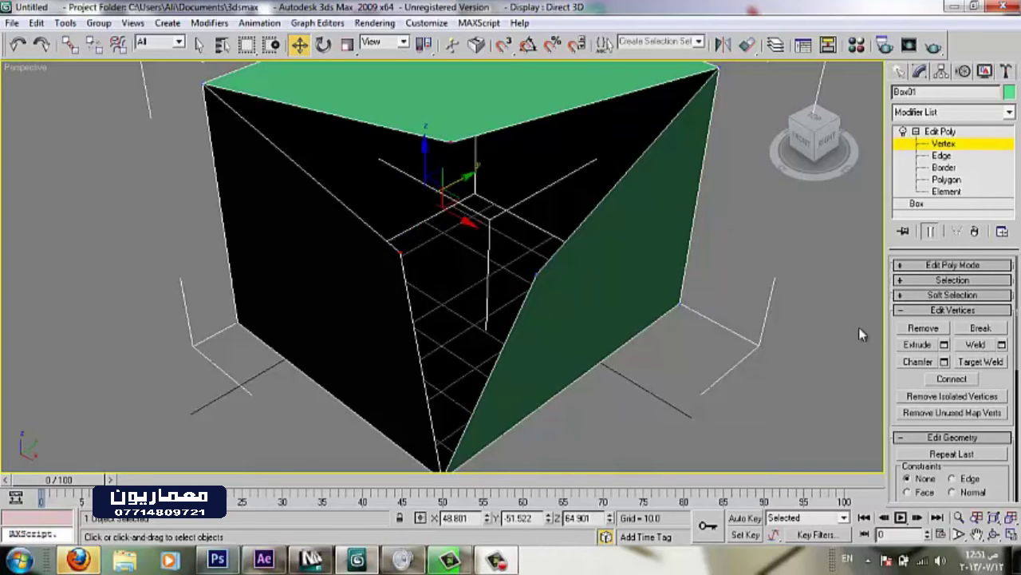
{"action": "left_click", "coordinate": [969, 364]}
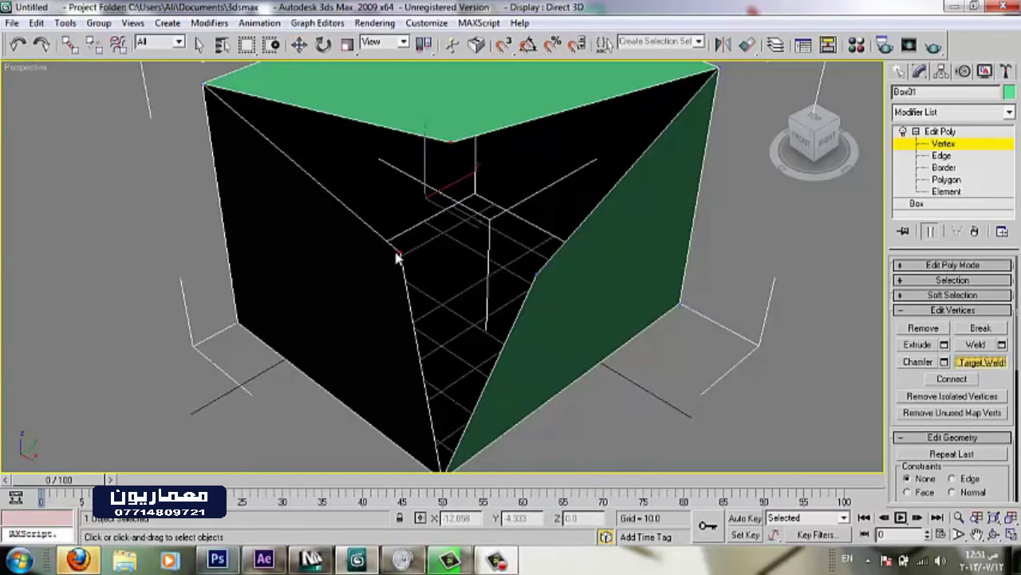
{"action": "left_click", "coordinate": [450, 143]}
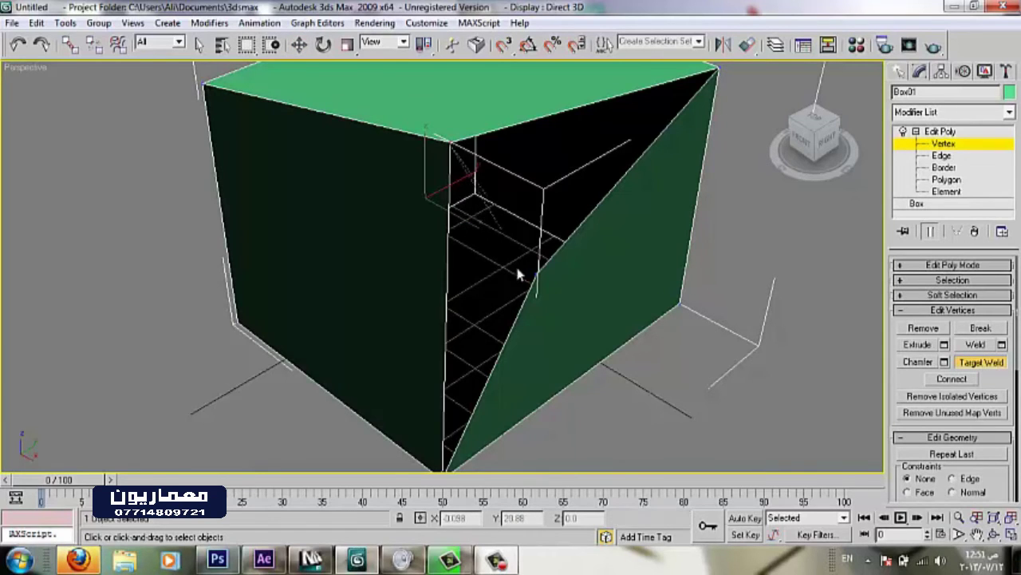
{"action": "left_click", "coordinate": [536, 276]}
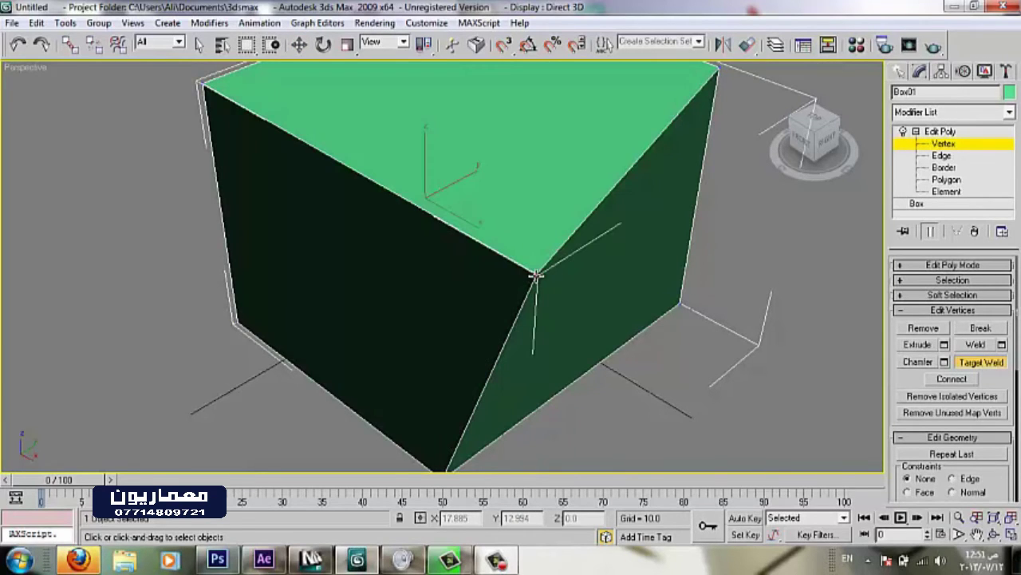
{"action": "key", "text": "ctrl+z"}
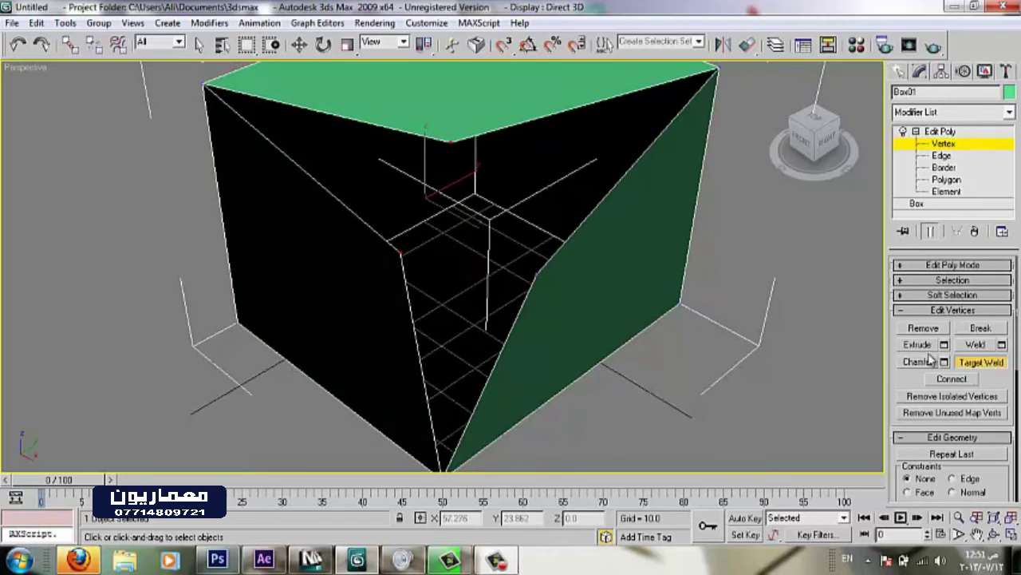
{"action": "left_click", "coordinate": [1003, 345]}
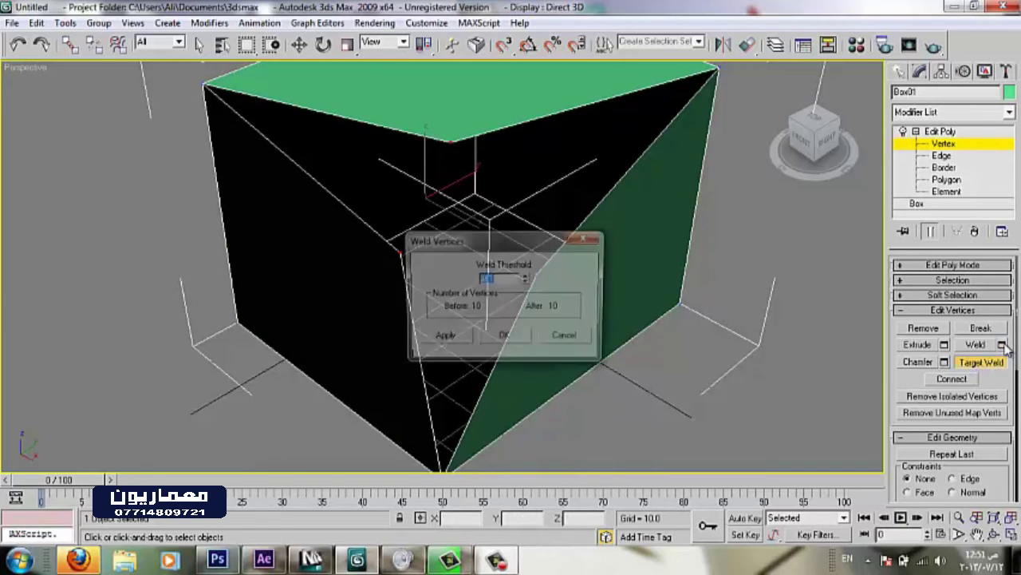
{"action": "left_click_drag", "start_coordinate": [517, 242], "coordinate": [712, 285]}
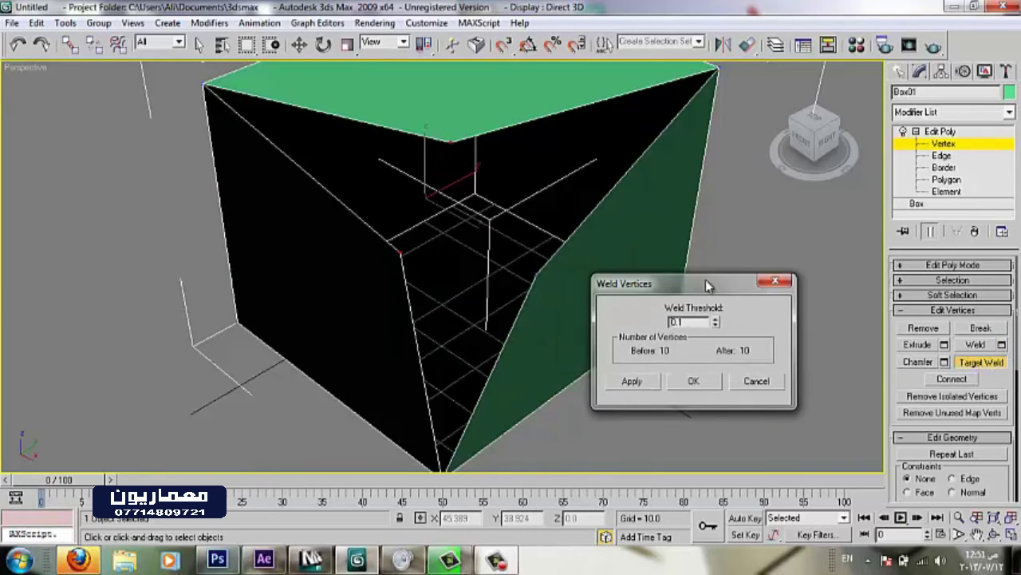
{"action": "left_click_drag", "start_coordinate": [721, 321], "coordinate": [720, 239]}
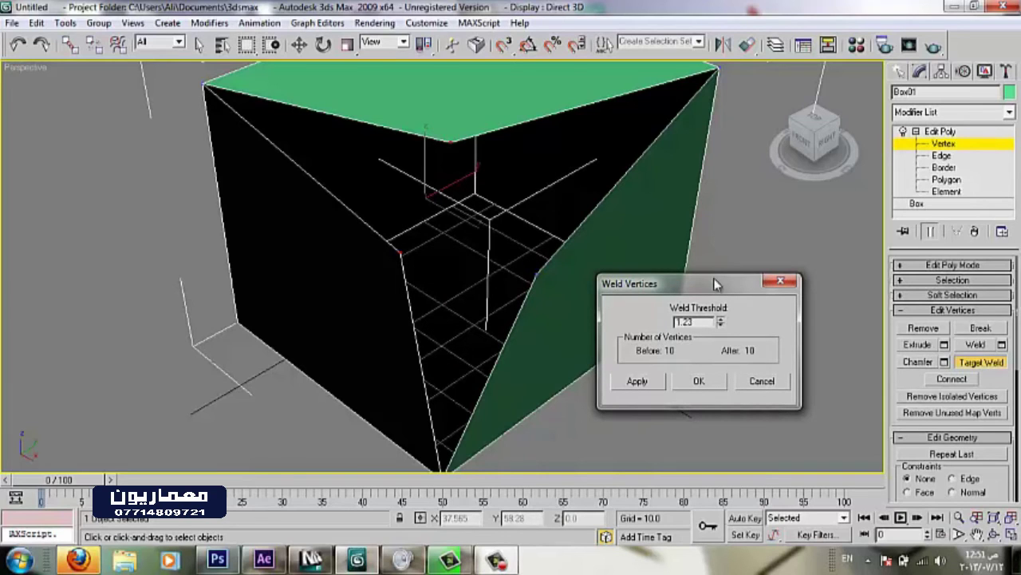
{"action": "left_click", "coordinate": [637, 381]}
{"action": "left_click_drag", "start_coordinate": [721, 321], "coordinate": [692, 568]}
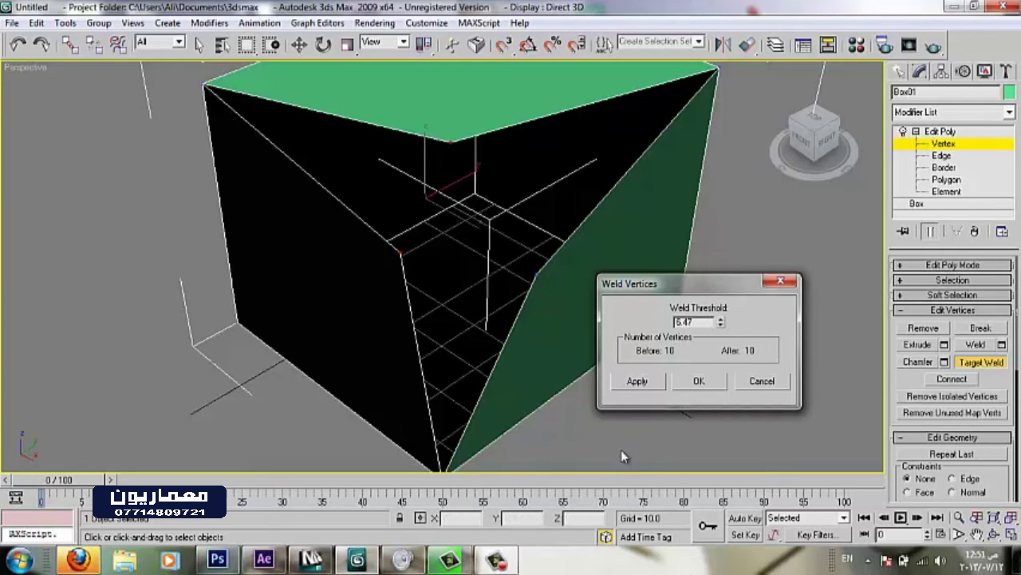
{"action": "left_click", "coordinate": [639, 383]}
{"action": "left_click", "coordinate": [711, 383]}
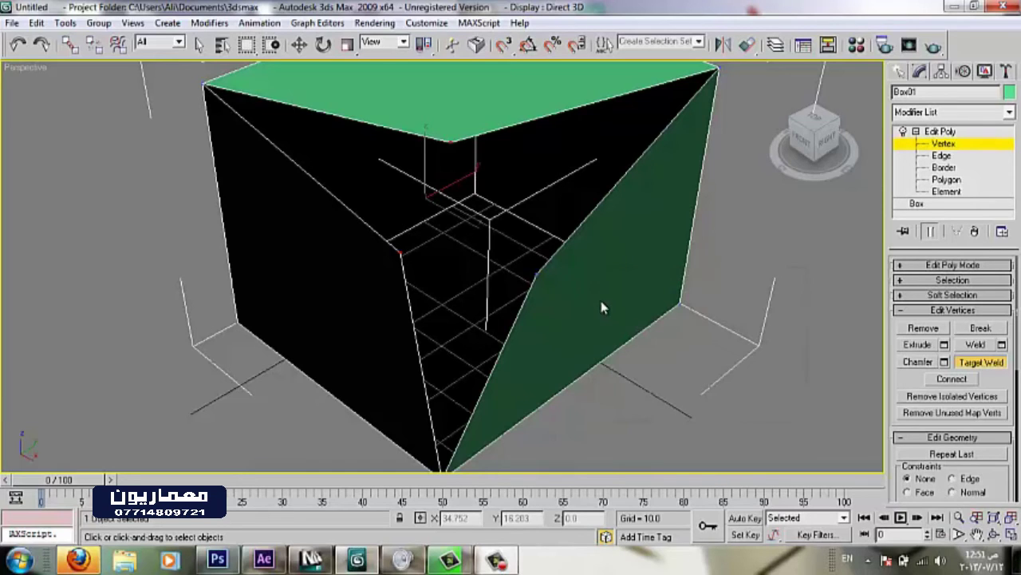
{"action": "key", "text": "w"}
{"action": "left_click", "coordinate": [704, 363]}
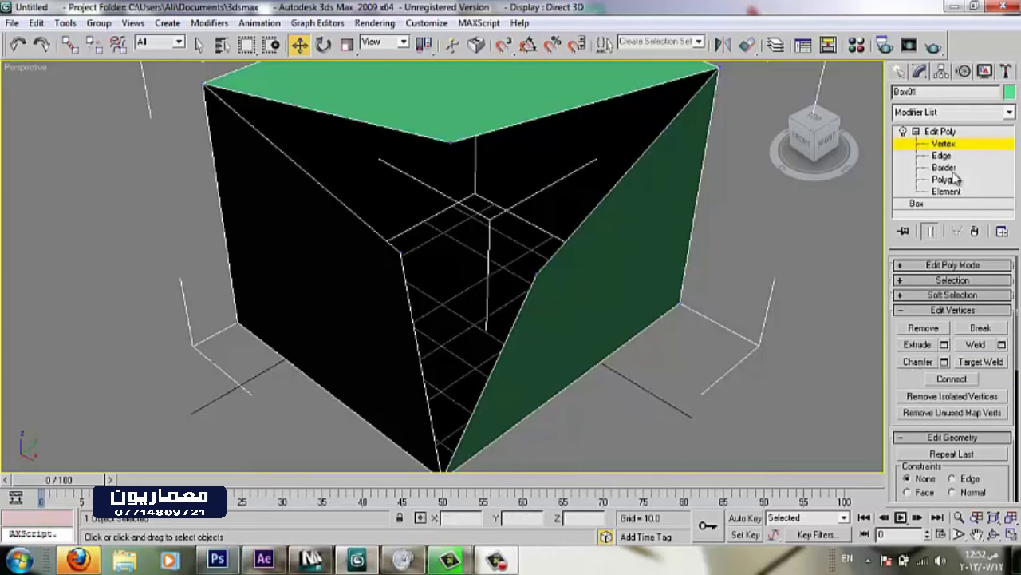
- Replace Edit Poly with a fresh modifier to restore the box, and enter Vertex level
{"action": "left_click", "coordinate": [974, 230]}
{"action": "left_click", "coordinate": [926, 112]}
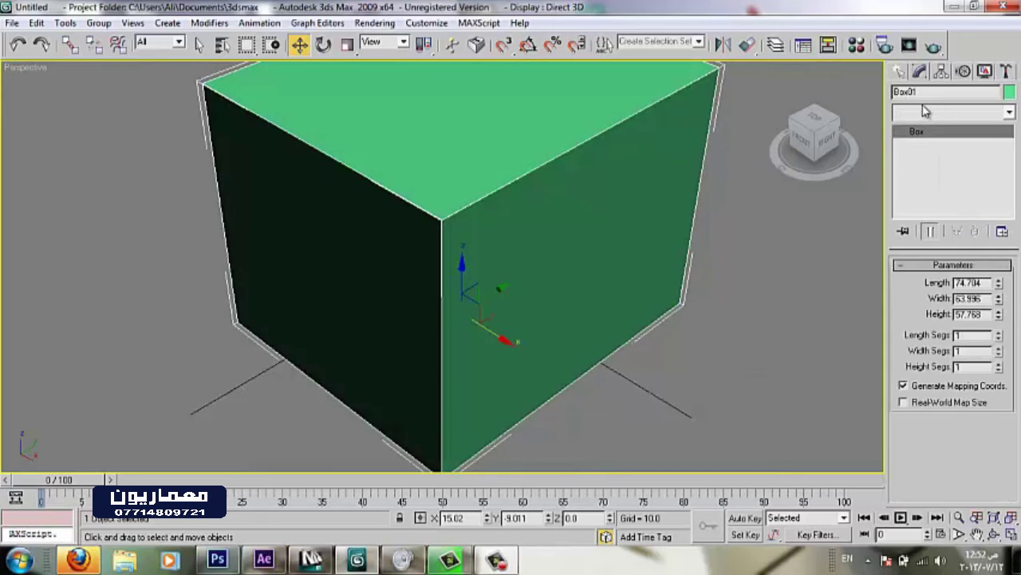
{"action": "key", "text": "e"}
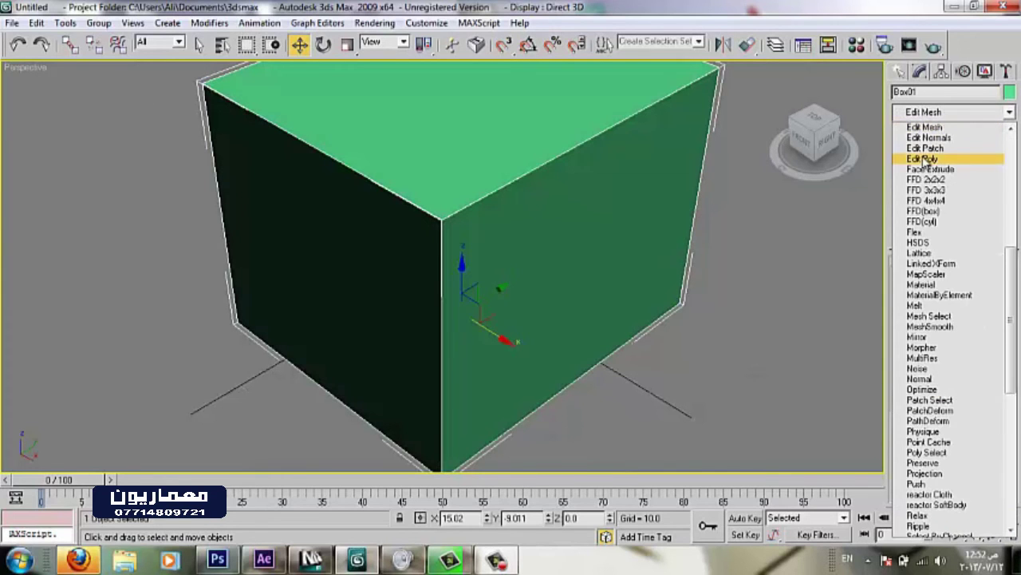
{"action": "left_click", "coordinate": [924, 159]}
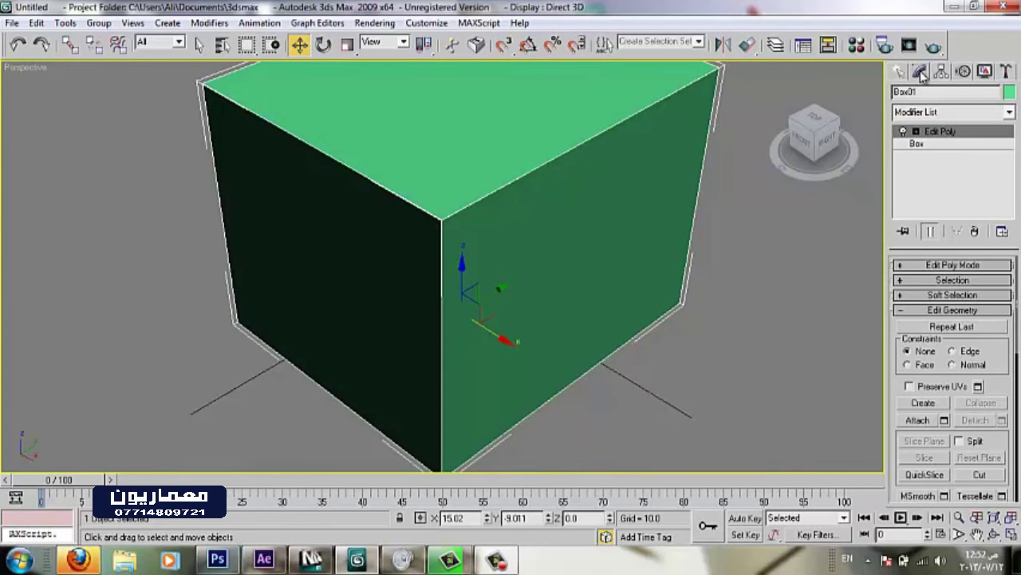
{"action": "left_click", "coordinate": [916, 132]}
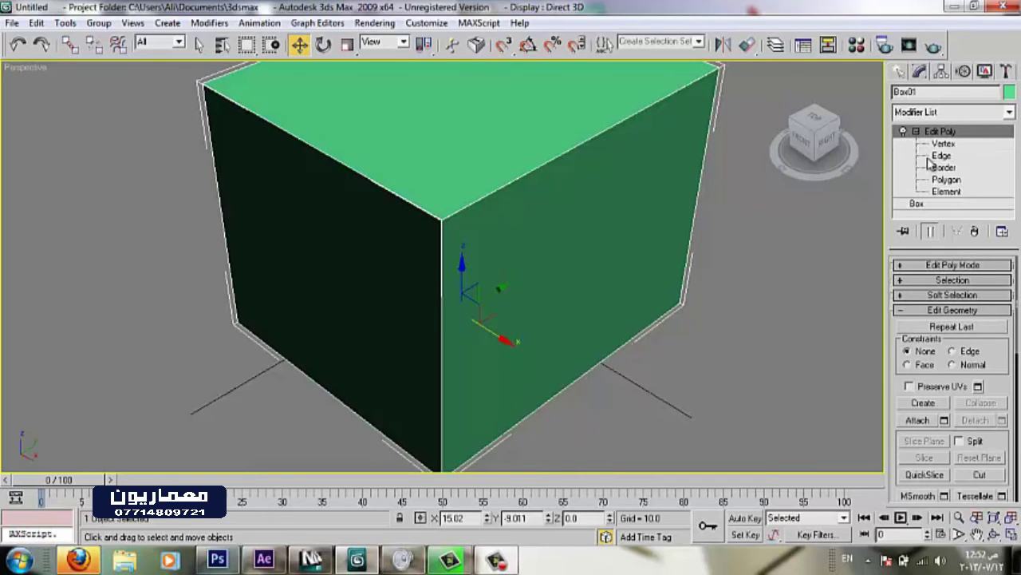
{"action": "left_click", "coordinate": [943, 144]}
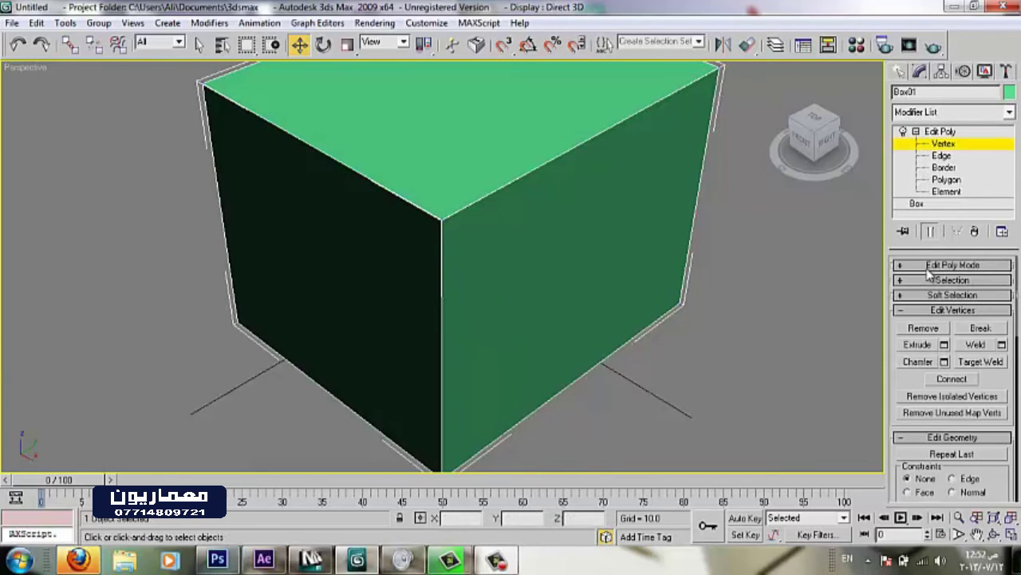
- Chamfer the top front corner vertex by 16.16 into a closed triangular facet
{"action": "left_click", "coordinate": [944, 361]}
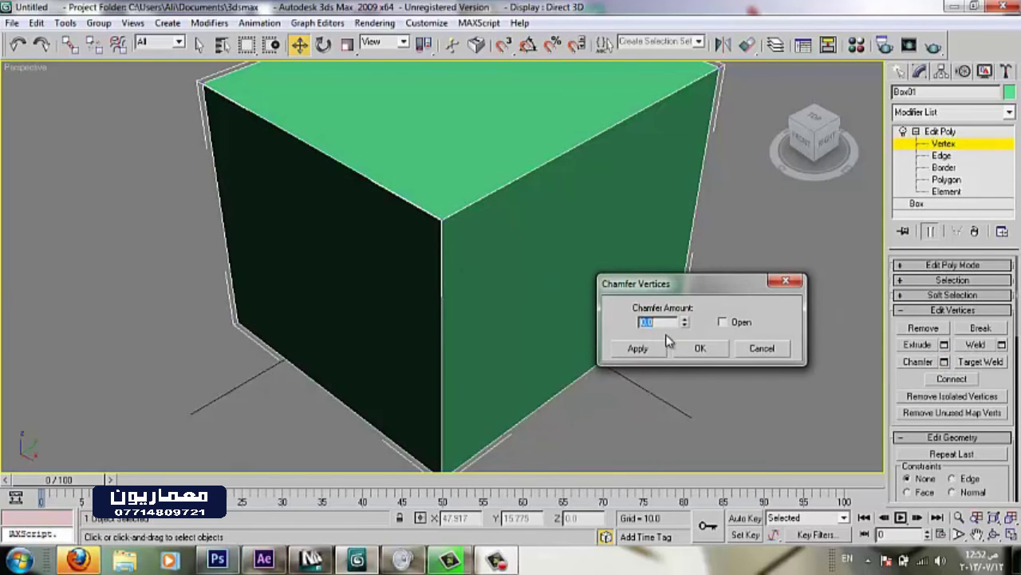
{"action": "left_click", "coordinate": [693, 351]}
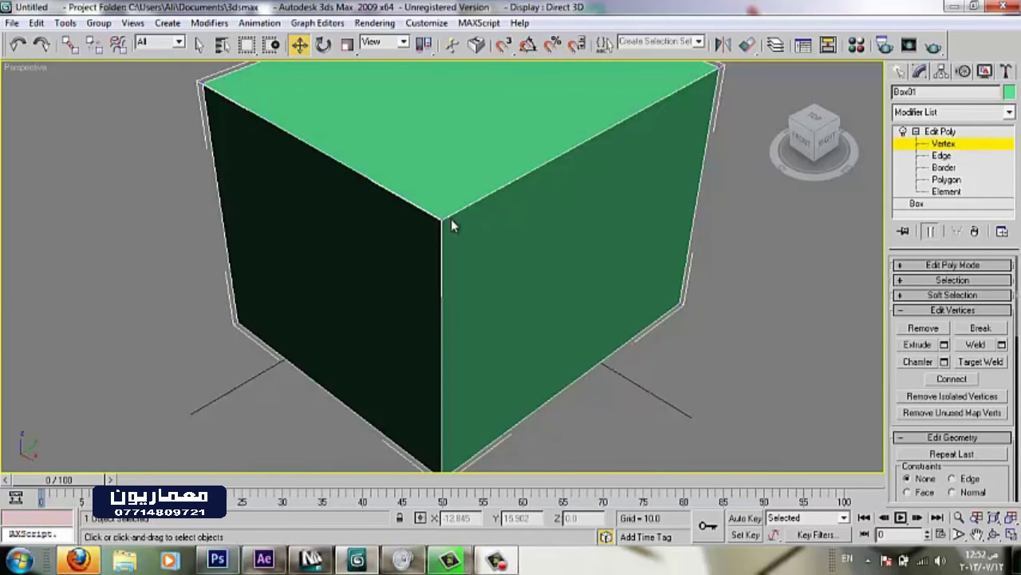
{"action": "left_click", "coordinate": [438, 217]}
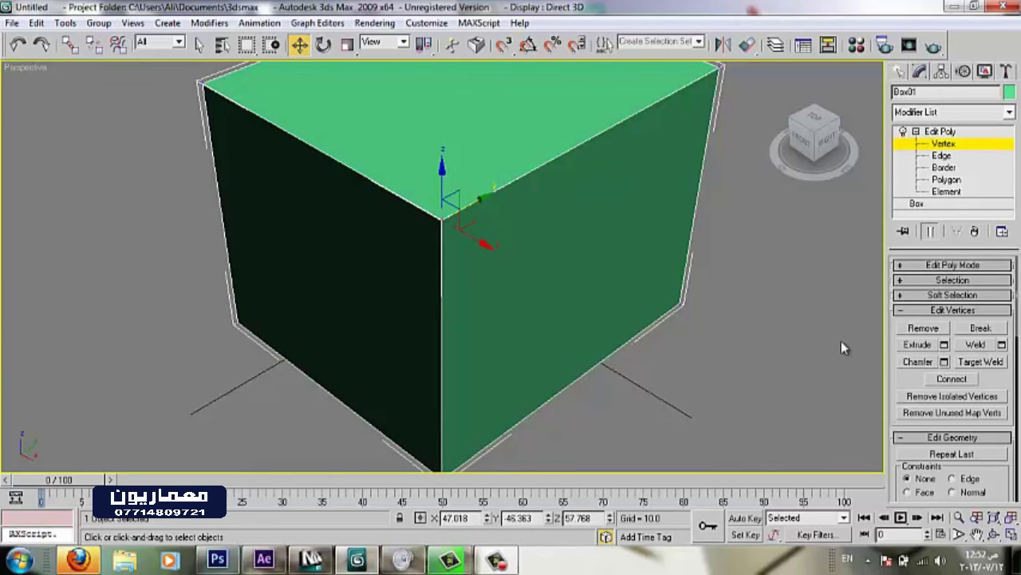
{"action": "mouse_move", "coordinate": [685, 315]}
{"action": "left_mouse_down"}
{"action": "mouse_move", "coordinate": [599, 469]}
{"action": "mouse_move", "coordinate": [533, 283]}
{"action": "mouse_move", "coordinate": [730, 278]}
{"action": "left_mouse_up"}
{"action": "left_click", "coordinate": [723, 323]}
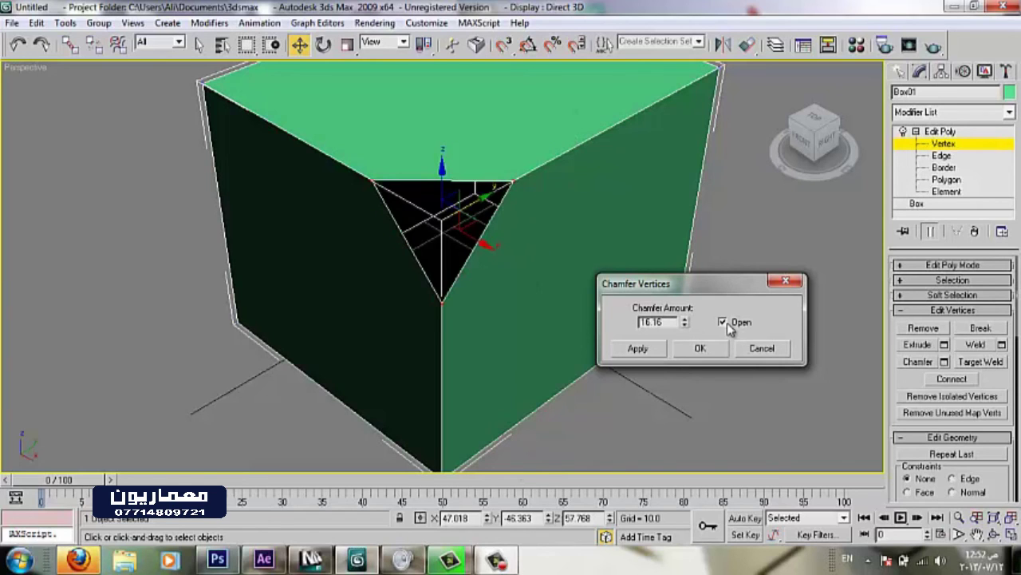
{"action": "left_click", "coordinate": [727, 323]}
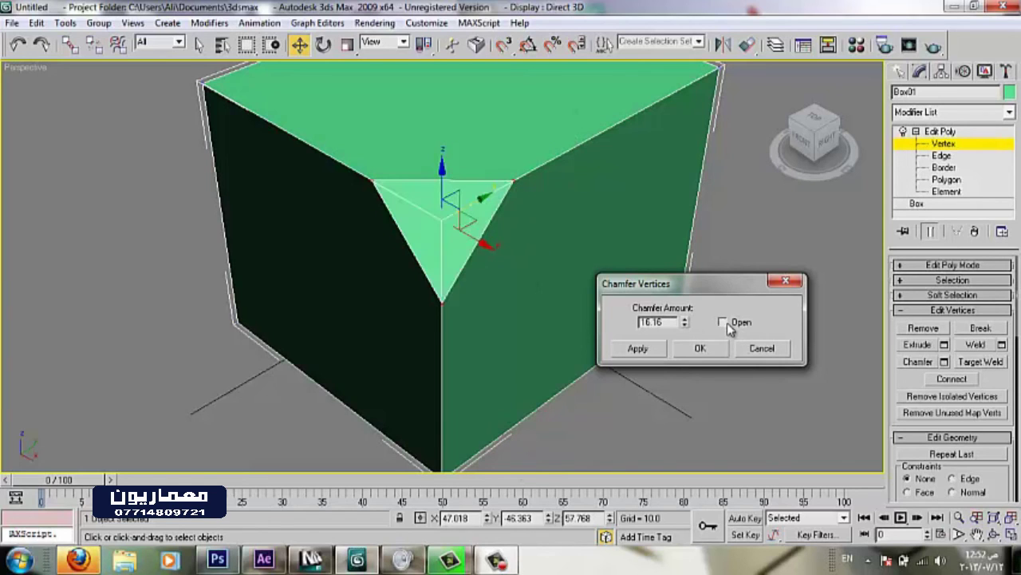
{"action": "left_click", "coordinate": [698, 352]}
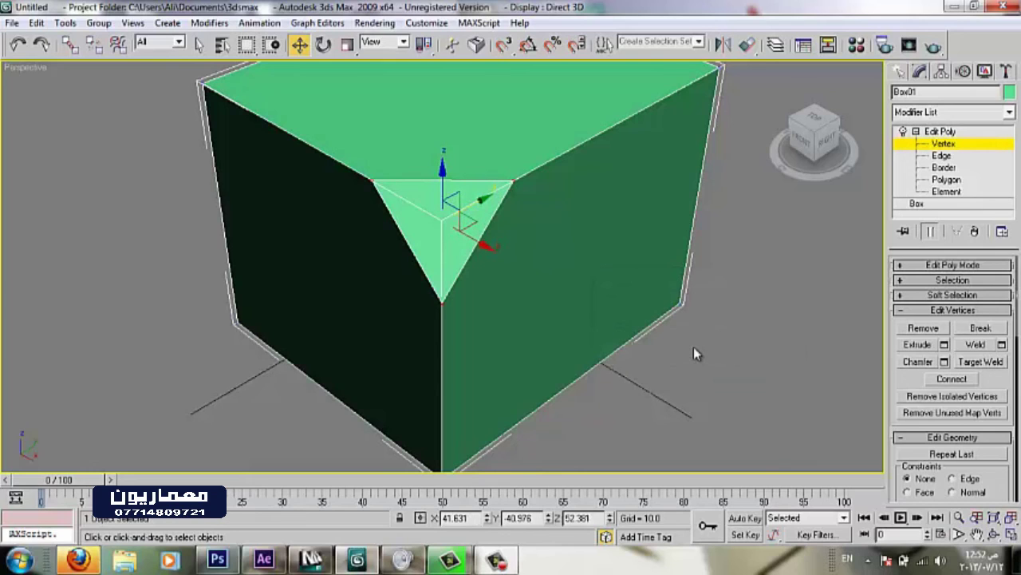
- Undo the chamfer to restore the sharp corner and reselect the top corner vertex
{"action": "left_click", "coordinate": [944, 345]}
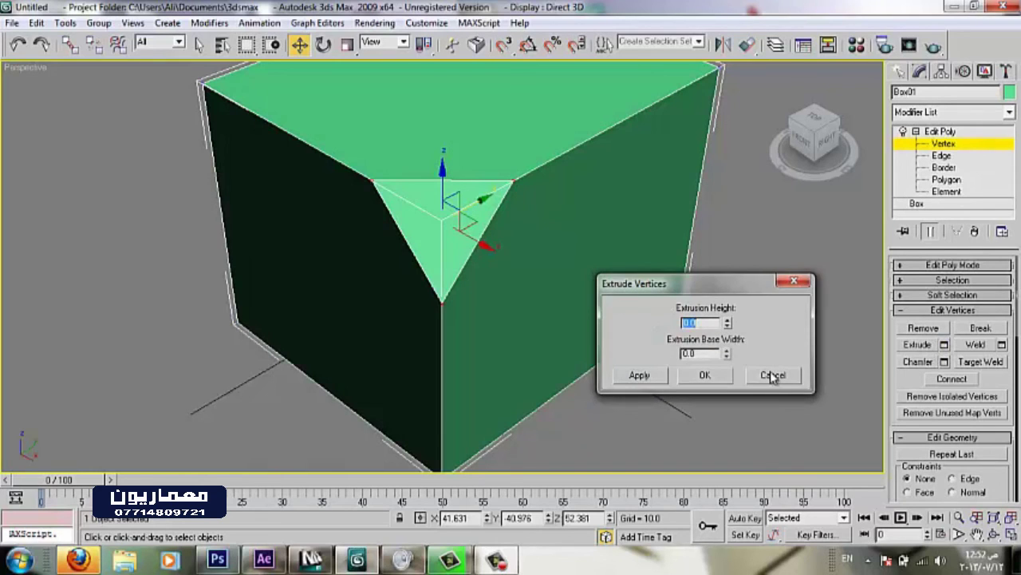
{"action": "key", "text": "Escape"}
{"action": "left_click", "coordinate": [716, 161]}
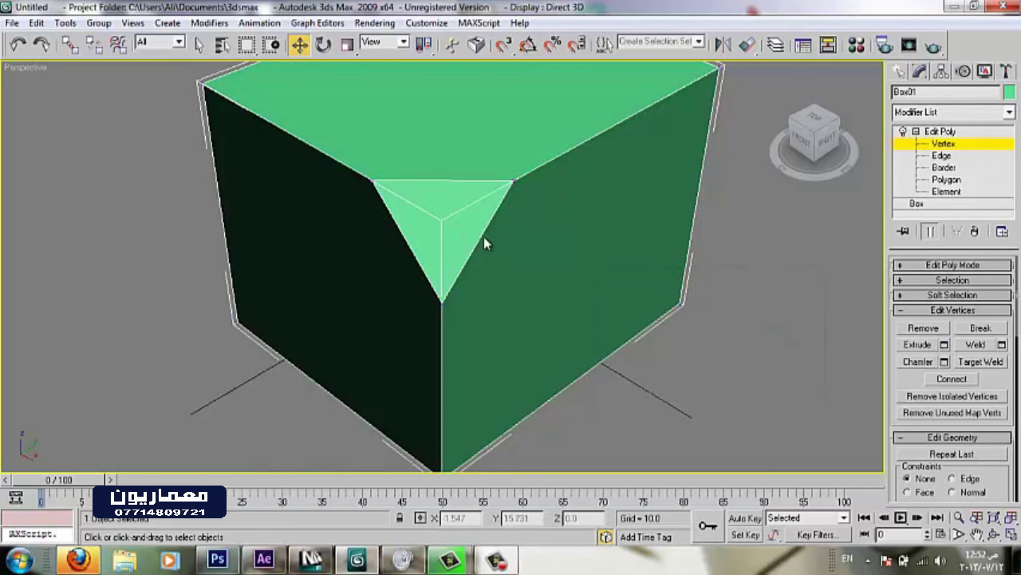
{"action": "key", "text": "ctrl+z"}
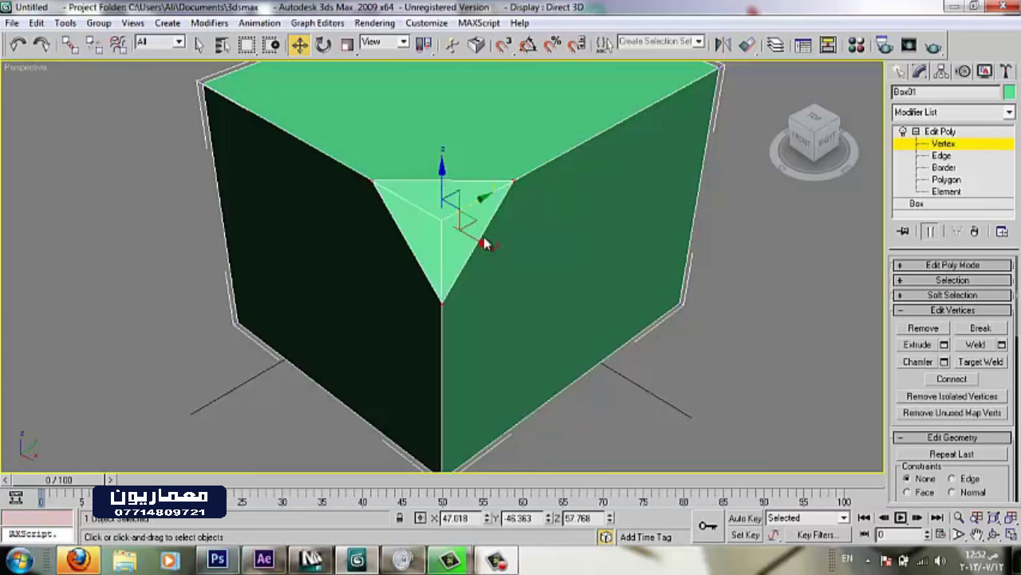
{"action": "key", "text": "ctrl+z"}
{"action": "left_click", "coordinate": [443, 218]}
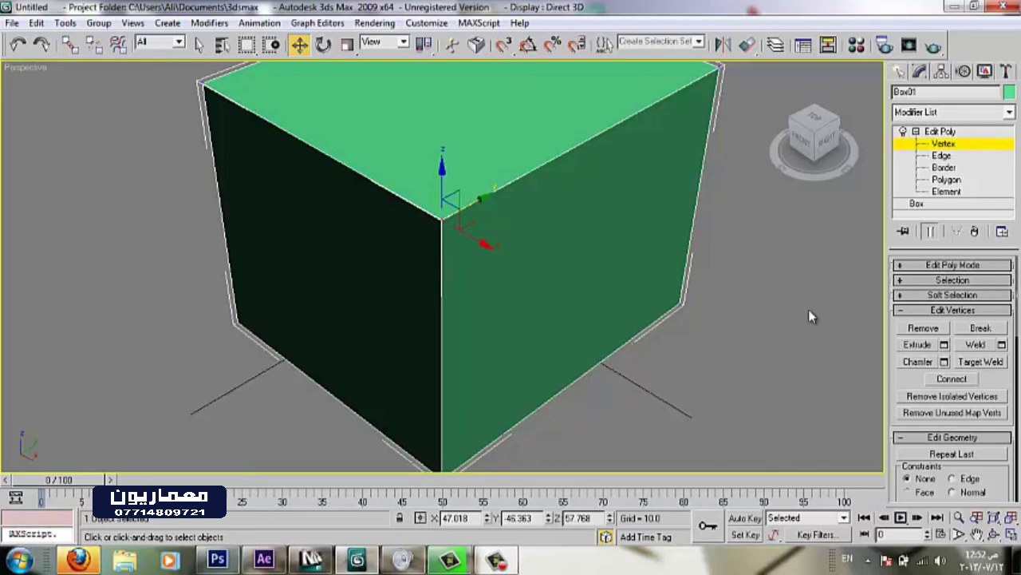
- Extrude the corner vertex with height 23.8 and base width 18.29
{"action": "left_click", "coordinate": [944, 344]}
{"action": "left_click_drag", "start_coordinate": [728, 322], "coordinate": [440, 162]}
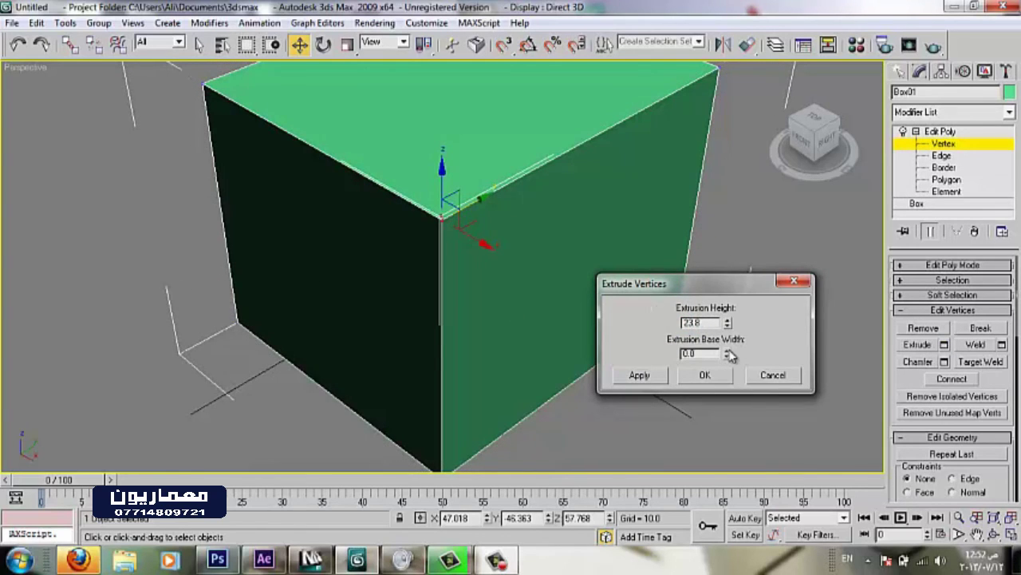
{"action": "mouse_move", "coordinate": [727, 353]}
{"action": "left_mouse_down"}
{"action": "mouse_move", "coordinate": [429, 67]}
{"action": "mouse_move", "coordinate": [547, 257]}
{"action": "left_mouse_up"}
{"action": "left_click", "coordinate": [705, 375]}
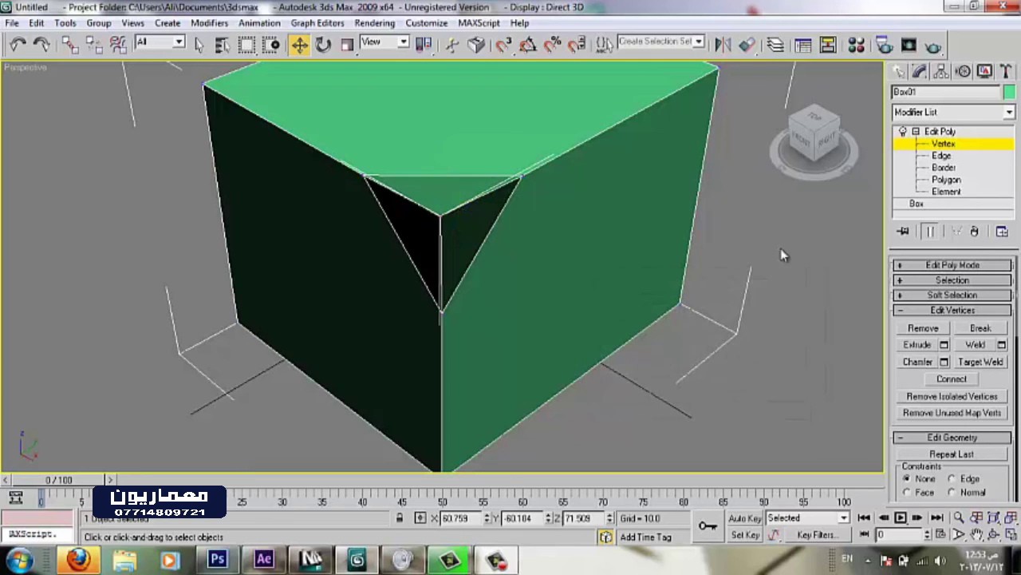